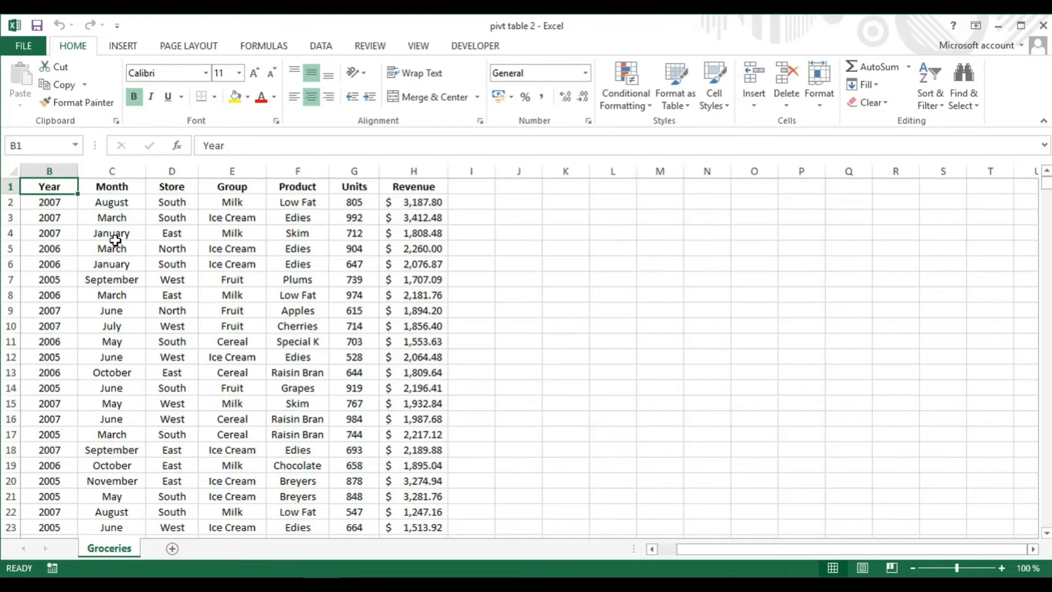
Turn on filter buttons for the grocery data's header row
{"action": "left_click", "coordinate": [939, 109]}
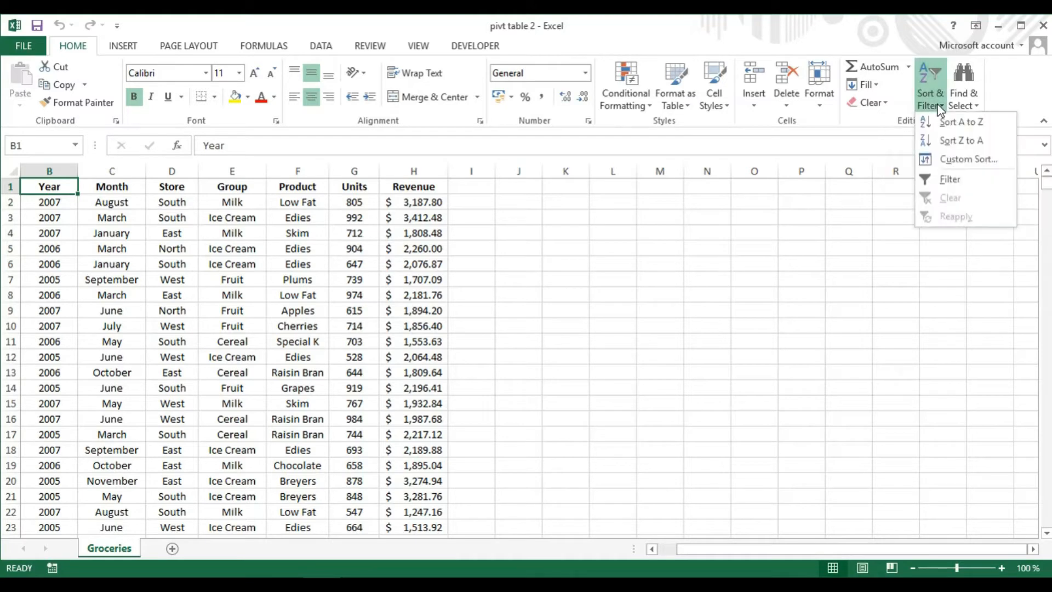
{"action": "left_click", "coordinate": [949, 180]}
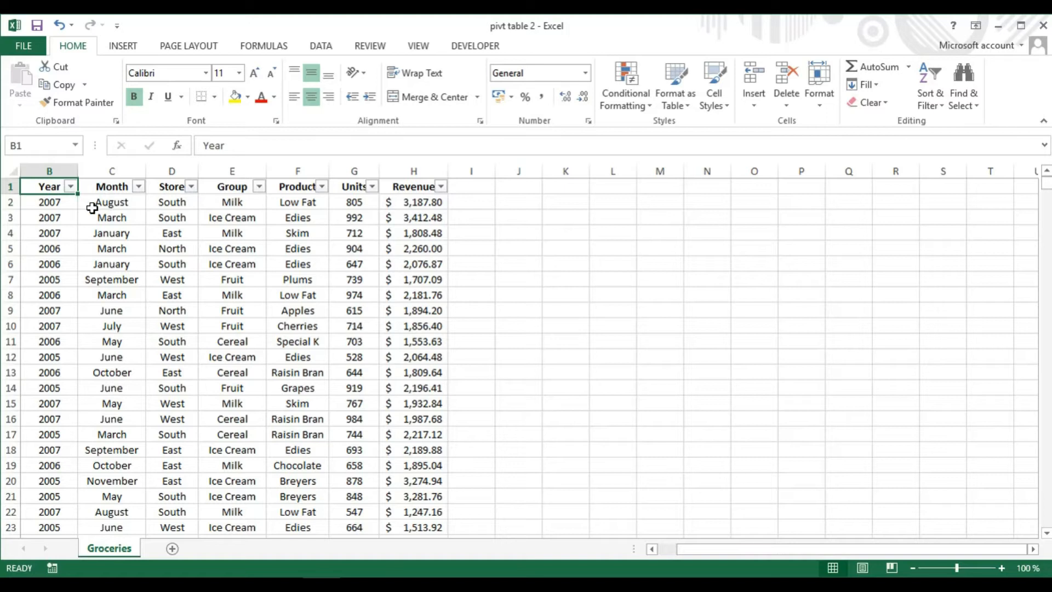
Examine the filter lists of the Year, Month, Store, Group and Product columns
{"action": "left_click", "coordinate": [71, 188]}
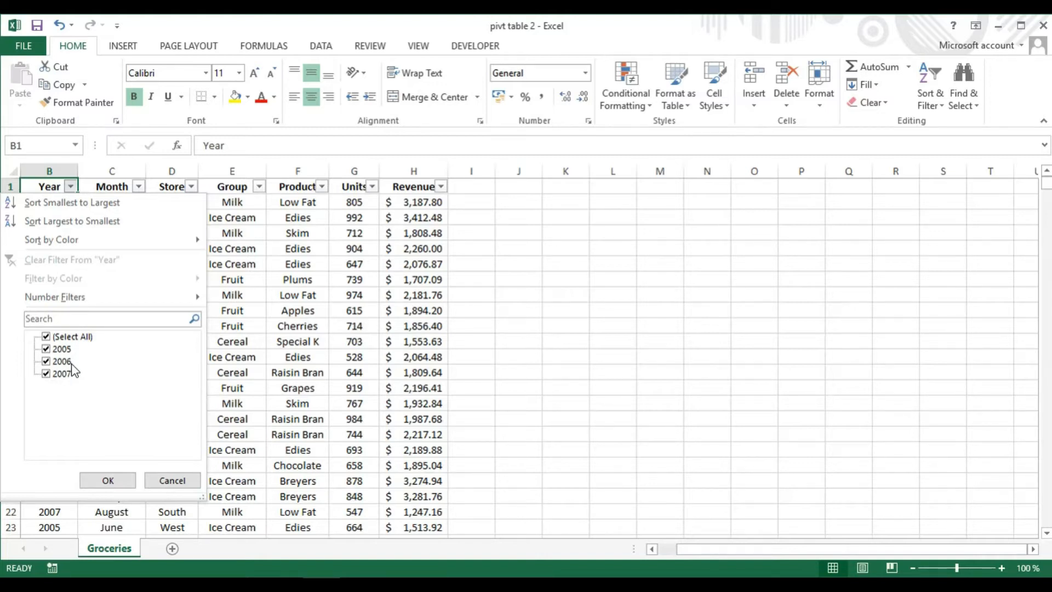
{"action": "left_click", "coordinate": [154, 476]}
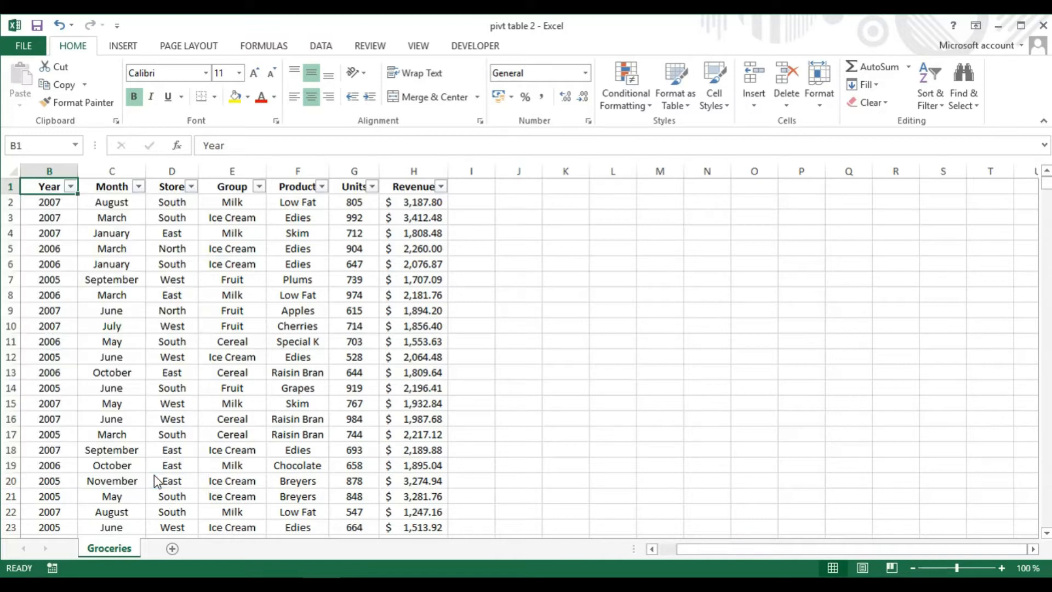
{"action": "left_click", "coordinate": [139, 186]}
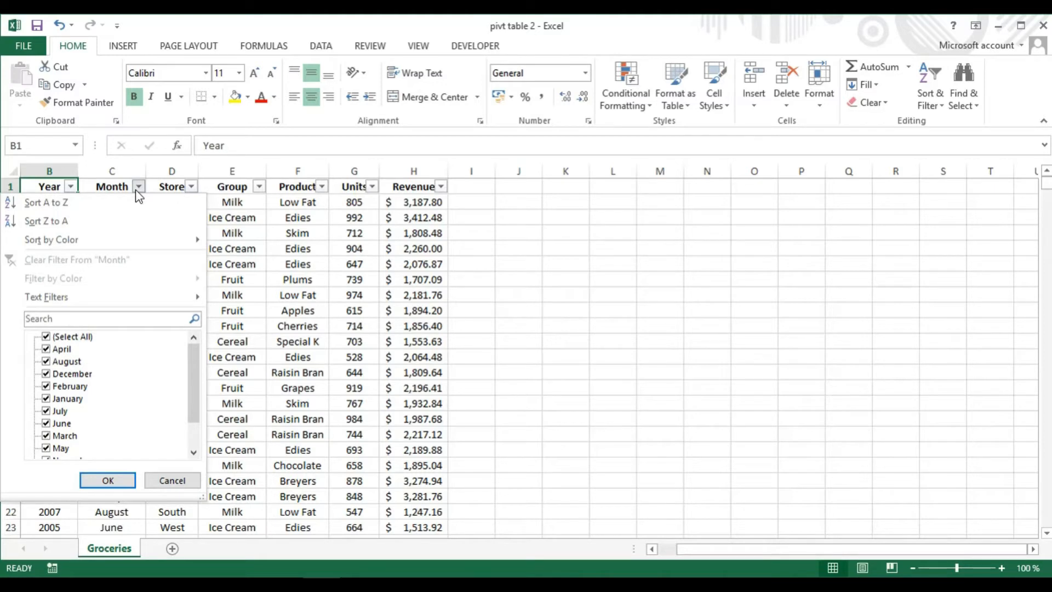
{"action": "left_click", "coordinate": [138, 188]}
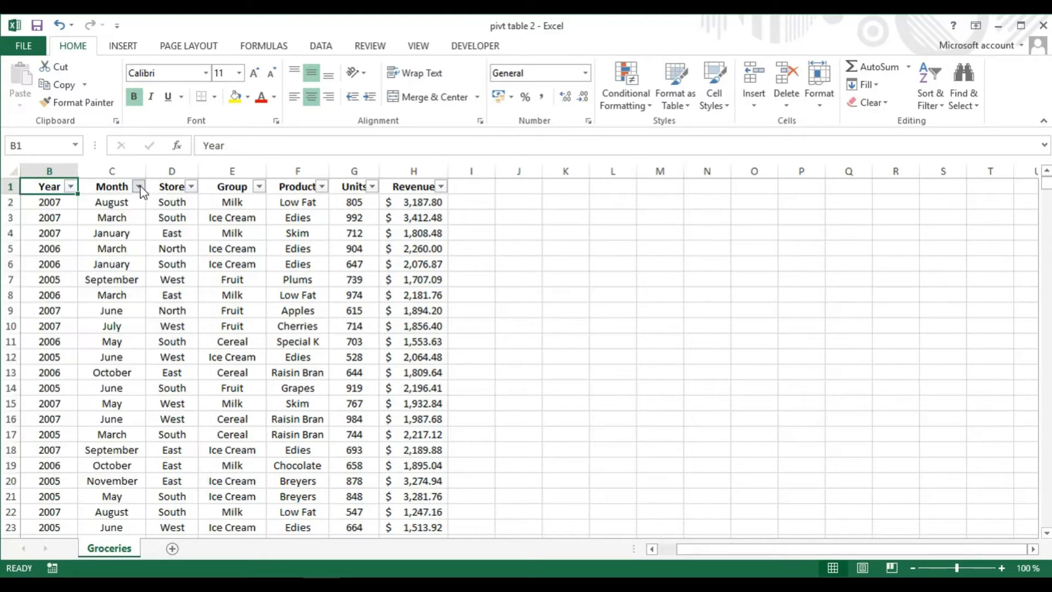
{"action": "left_click", "coordinate": [191, 187]}
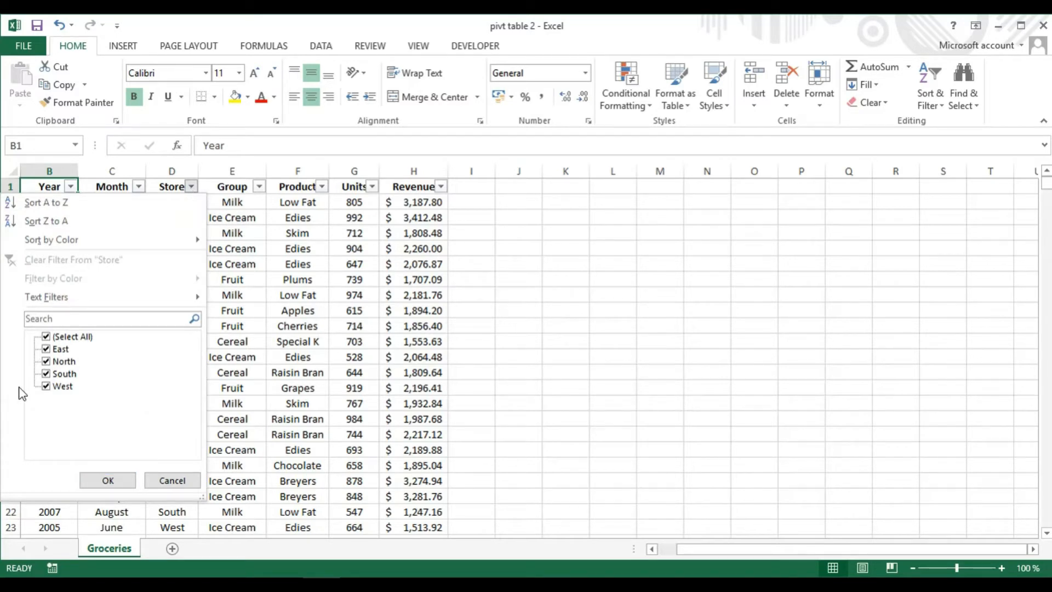
{"action": "left_click", "coordinate": [108, 479]}
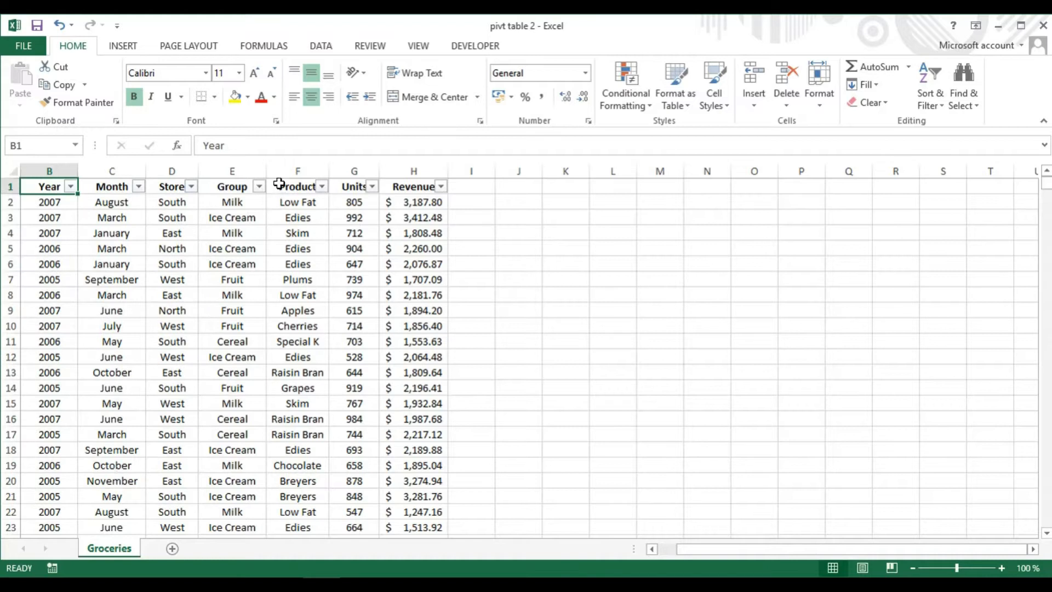
{"action": "left_click", "coordinate": [258, 187]}
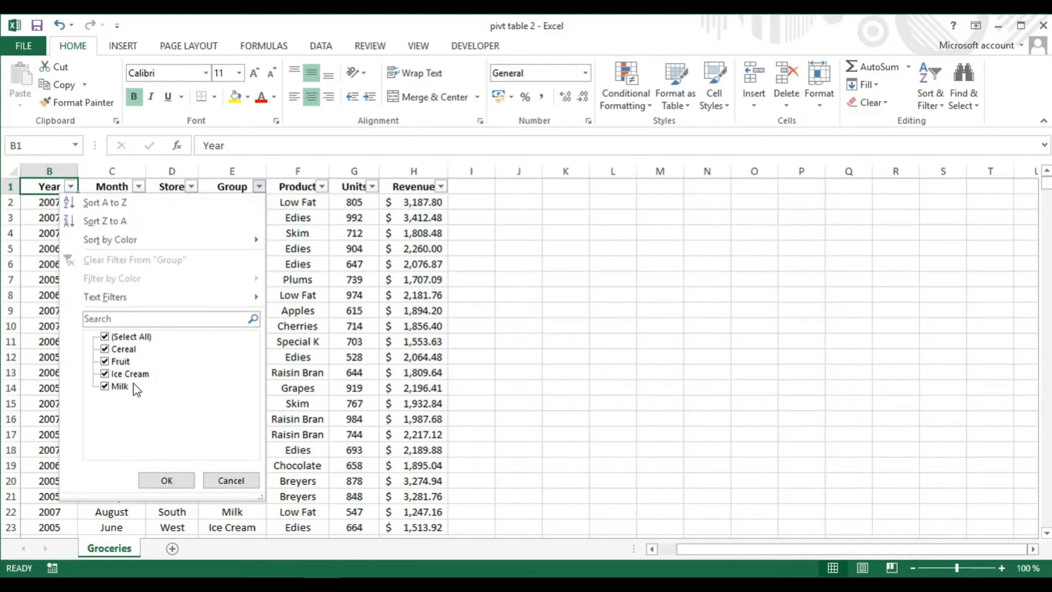
{"action": "left_click", "coordinate": [176, 481]}
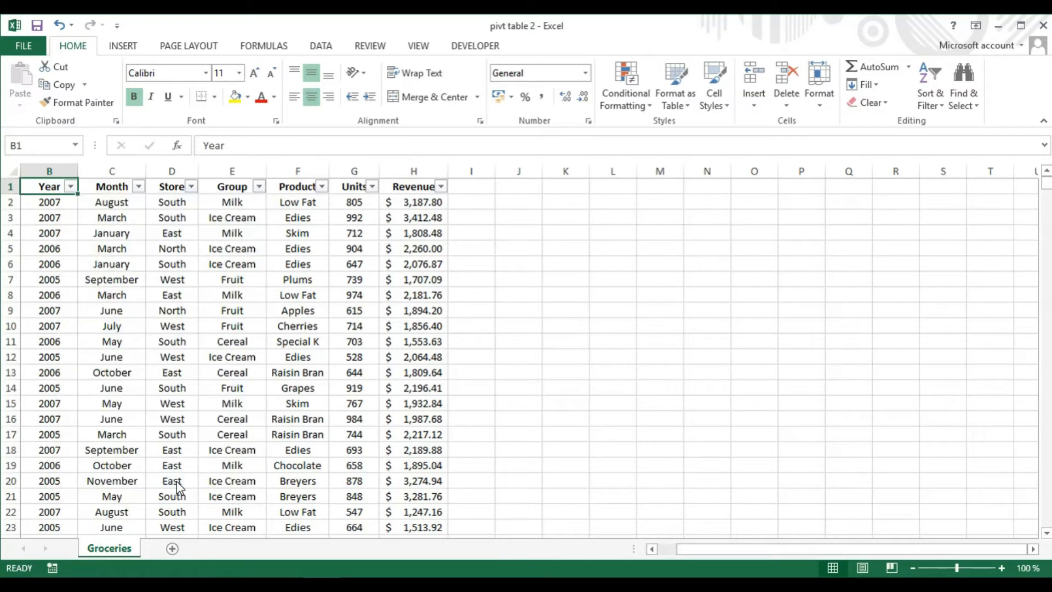
{"action": "left_click", "coordinate": [323, 188]}
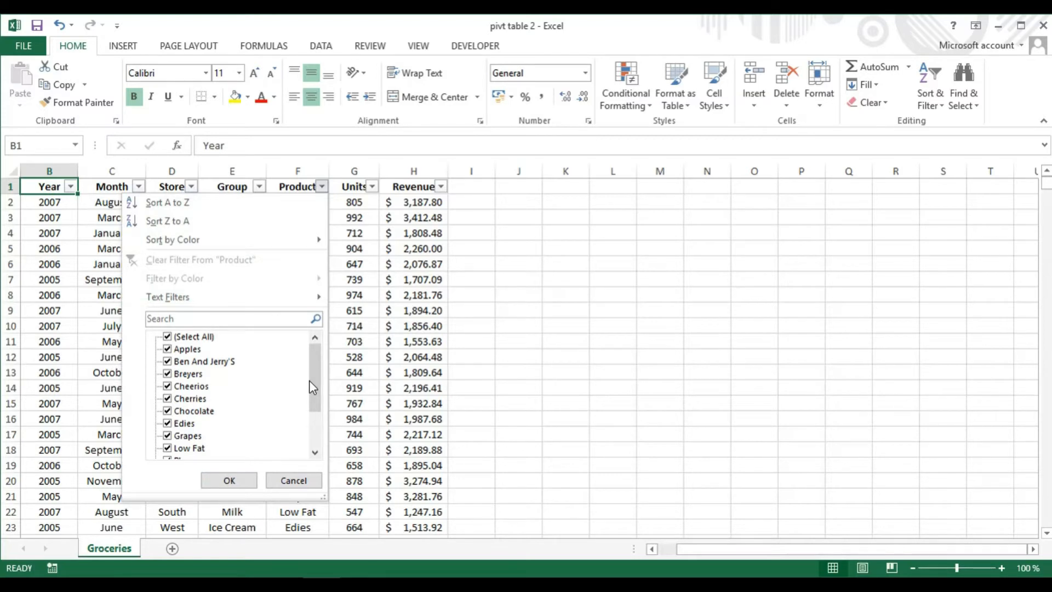
{"action": "left_click", "coordinate": [322, 187]}
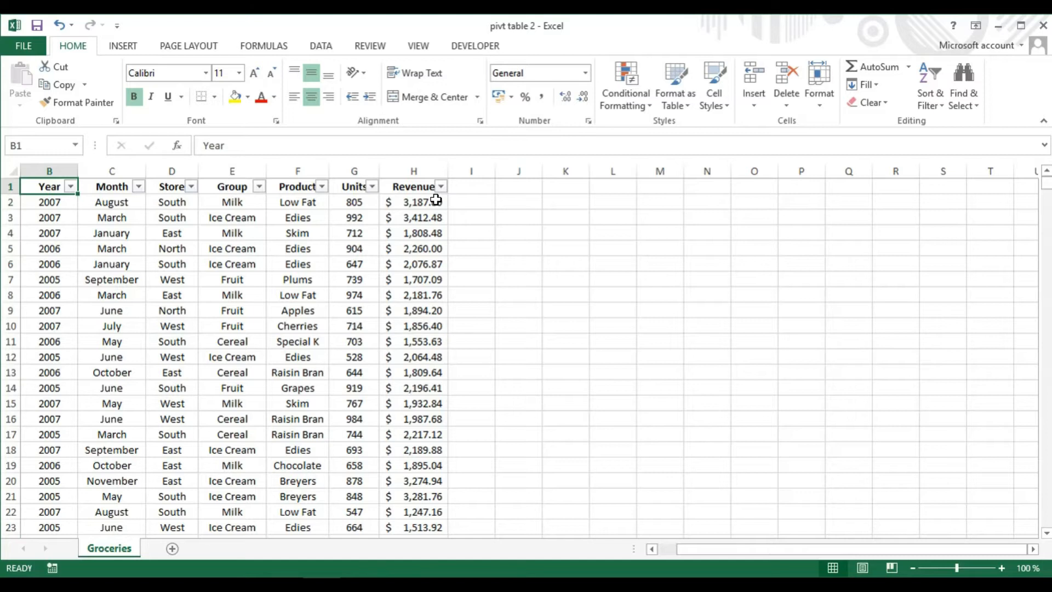
Turn off the filter buttons on the data's header row
{"action": "left_click", "coordinate": [939, 108]}
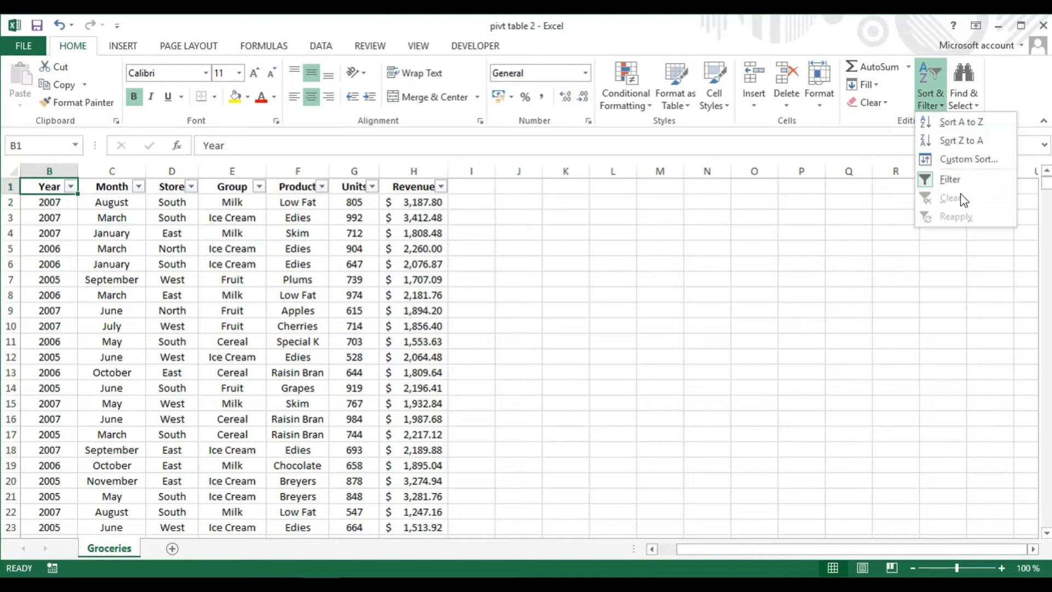
{"action": "left_click", "coordinate": [958, 179]}
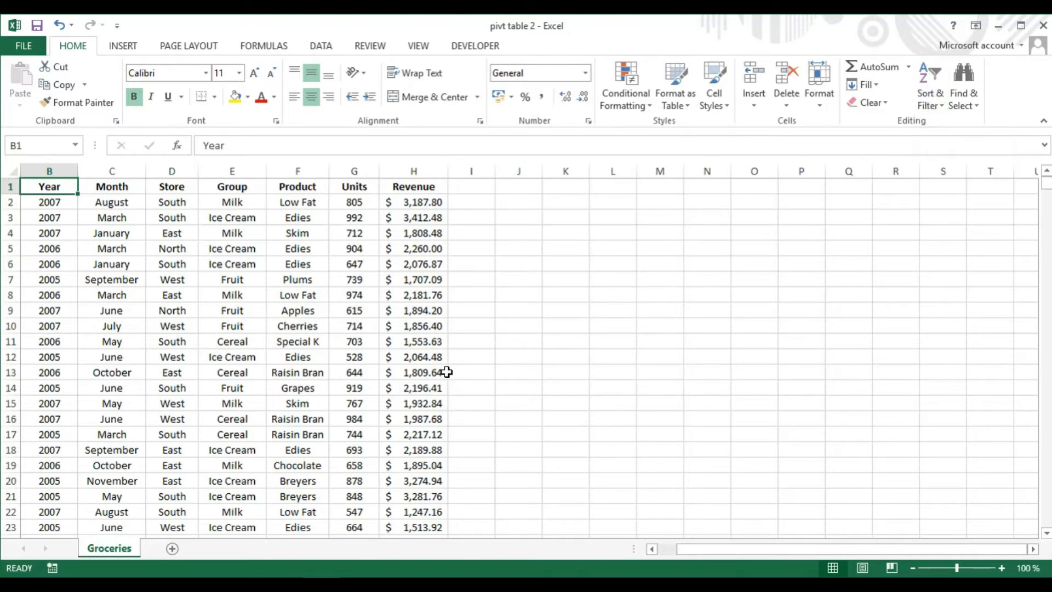
Create a PivotTable from the Groceries range B1:H923 on a new worksheet
{"action": "left_click", "coordinate": [124, 47]}
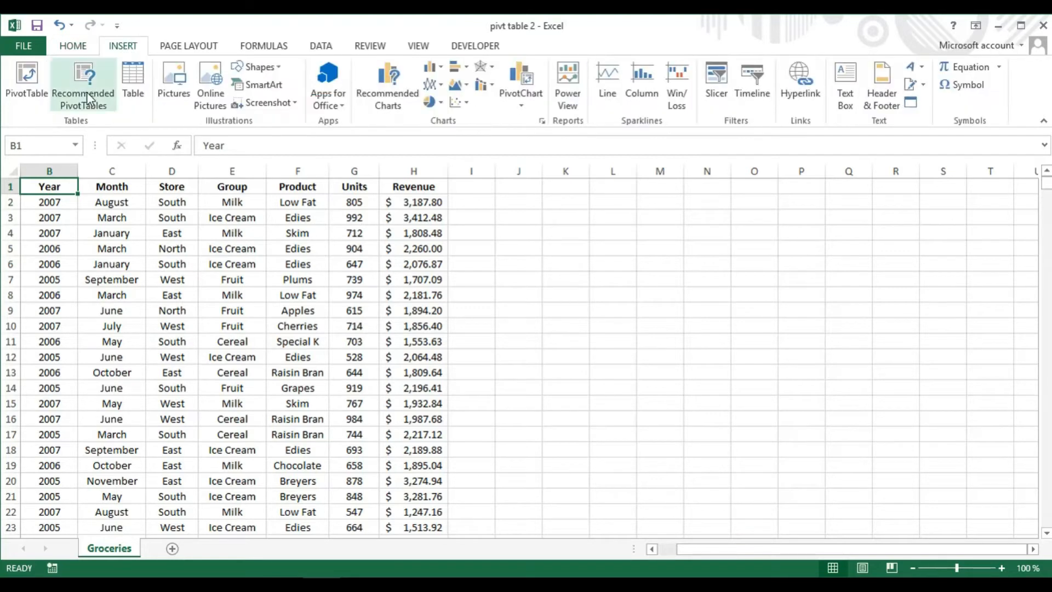
{"action": "left_click", "coordinate": [29, 93]}
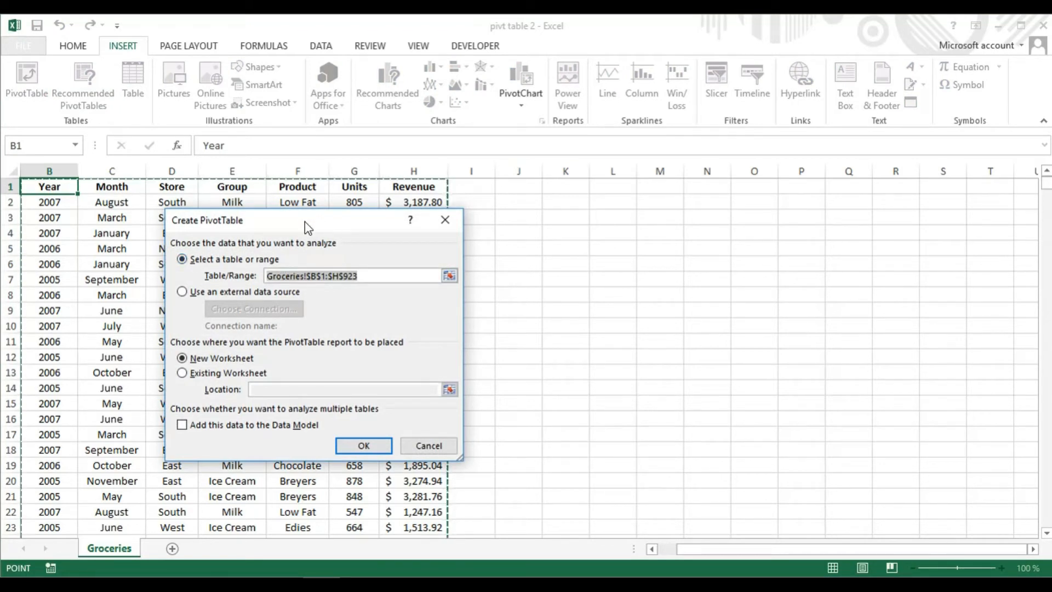
{"action": "left_click_drag", "start_coordinate": [306, 221], "coordinate": [610, 220]}
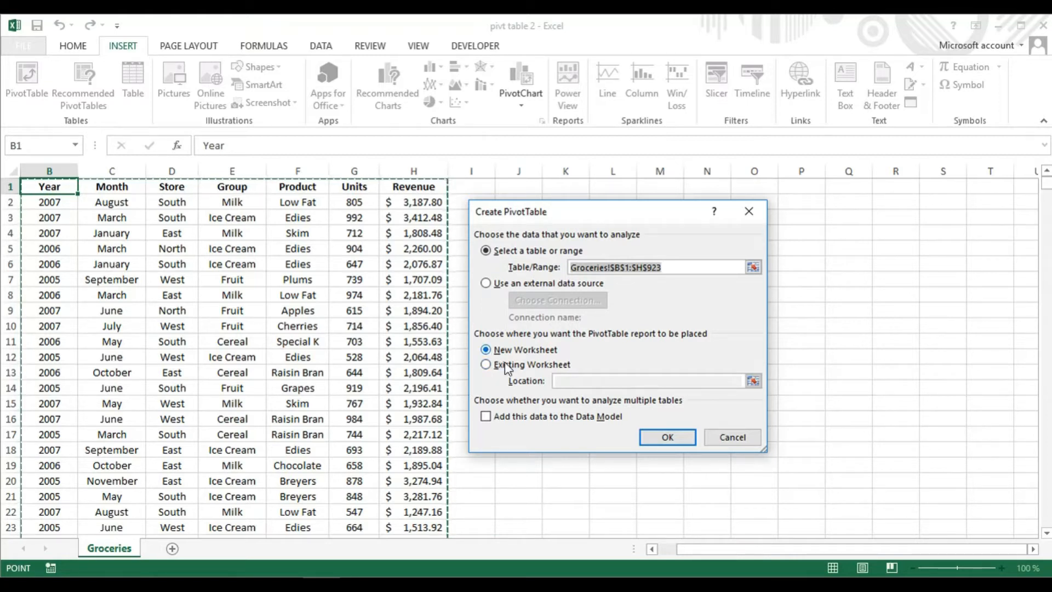
{"action": "left_click", "coordinate": [663, 434]}
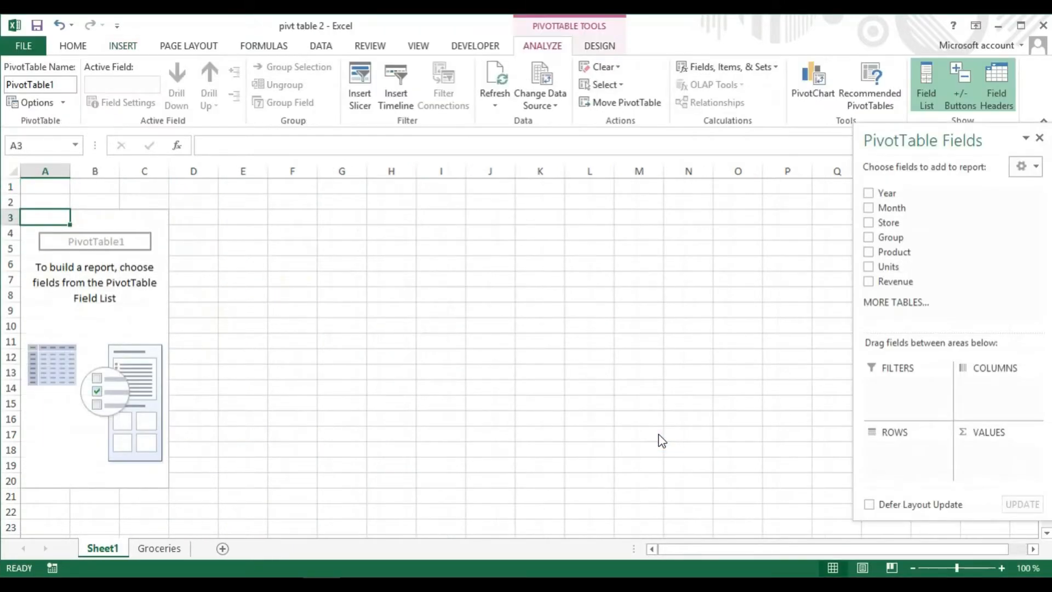
Rename the new worksheet as Pivot
{"action": "right_click", "coordinate": [105, 548]}
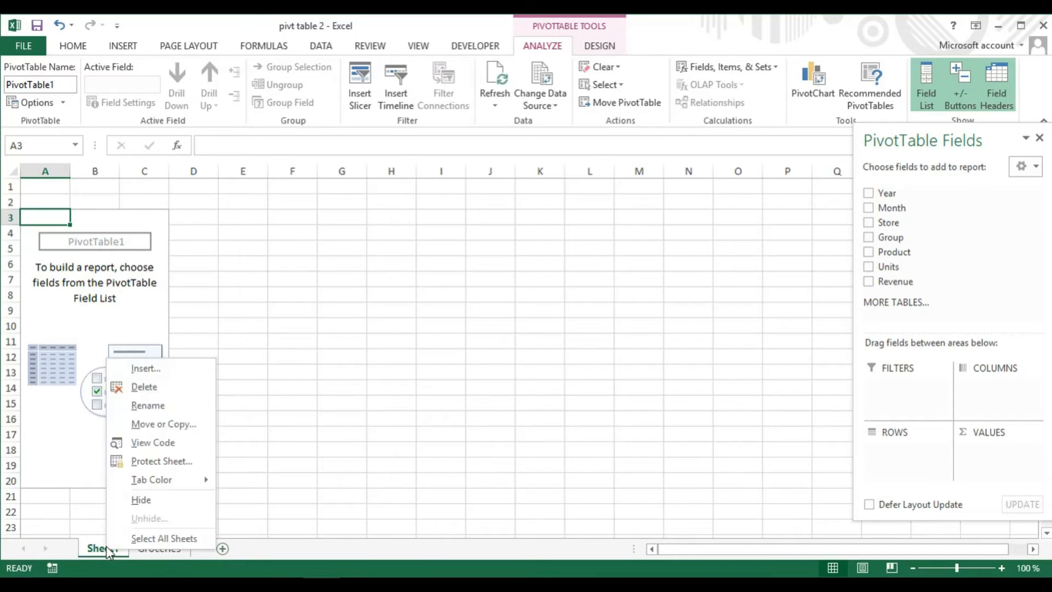
{"action": "left_click", "coordinate": [172, 411]}
{"action": "type", "text": "Pi"}
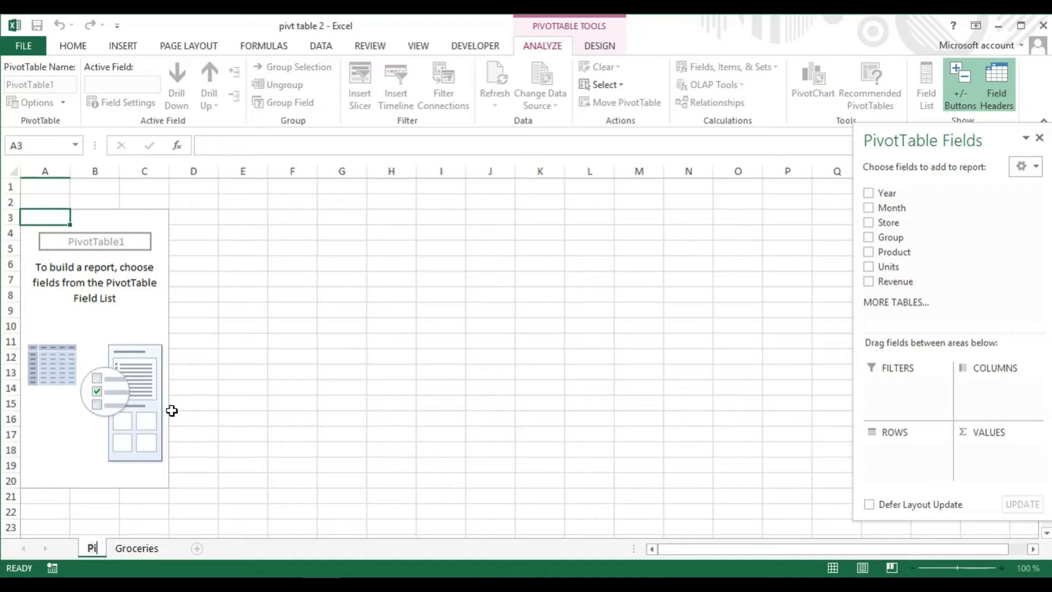
{"action": "type", "text": "vot"}
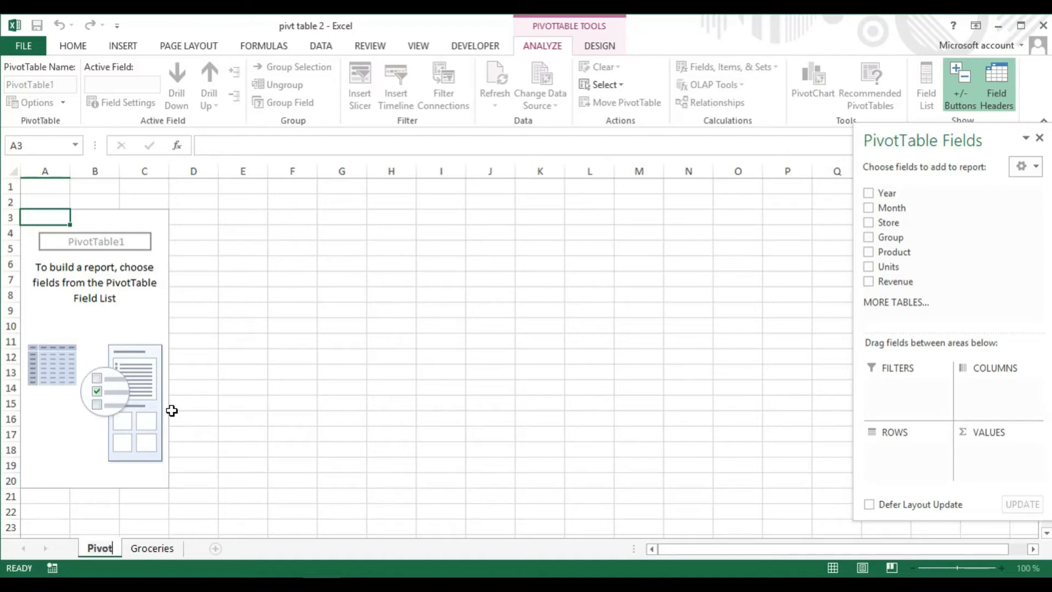
{"action": "key", "text": "Return"}
{"action": "left_click", "coordinate": [242, 403]}
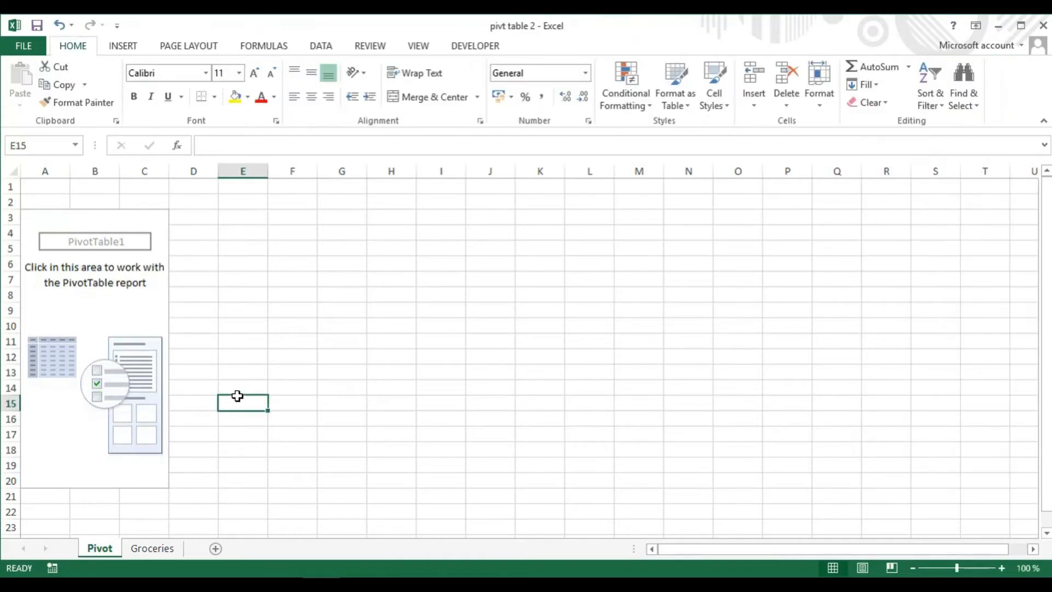
Browse down and back up through the Groceries data sheet
{"action": "left_click", "coordinate": [158, 546]}
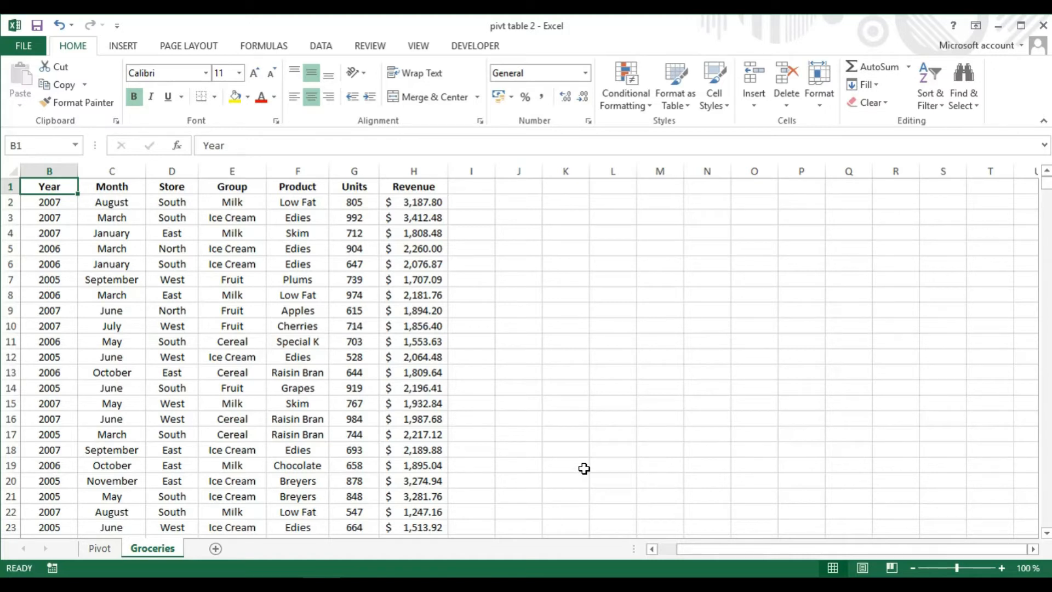
{"action": "key", "text": "Page_Down"}
{"action": "key", "text": "Page_Down"}
{"action": "key", "text": "Page_Down"}
{"action": "key", "text": "Page_Down"}
{"action": "key", "text": "Page_Down"}
{"action": "key", "text": "Page_Down"}
{"action": "key", "text": "Page_Down"}
{"action": "key", "text": "Page_Down"}
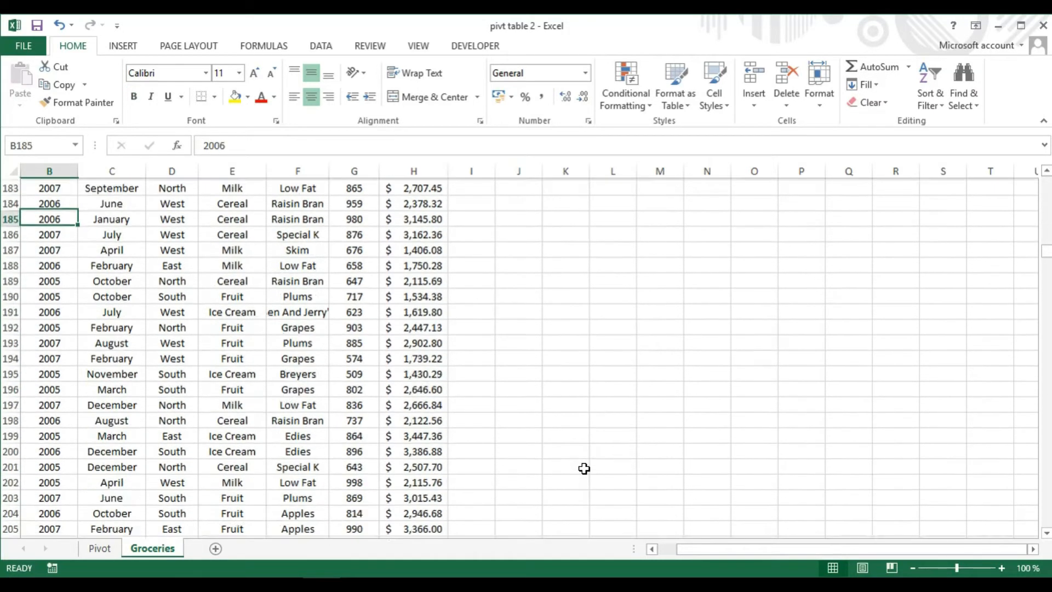
{"action": "key", "text": "Page_Down"}
{"action": "key", "text": "Page_Up"}
{"action": "key", "text": "Page_Up"}
{"action": "key", "text": "Page_Up"}
{"action": "key", "text": "Page_Up"}
{"action": "key", "text": "Page_Up"}
{"action": "key", "text": "Page_Up"}
{"action": "key", "text": "Page_Up"}
{"action": "key", "text": "Page_Up"}
{"action": "key", "text": "Page_Up"}
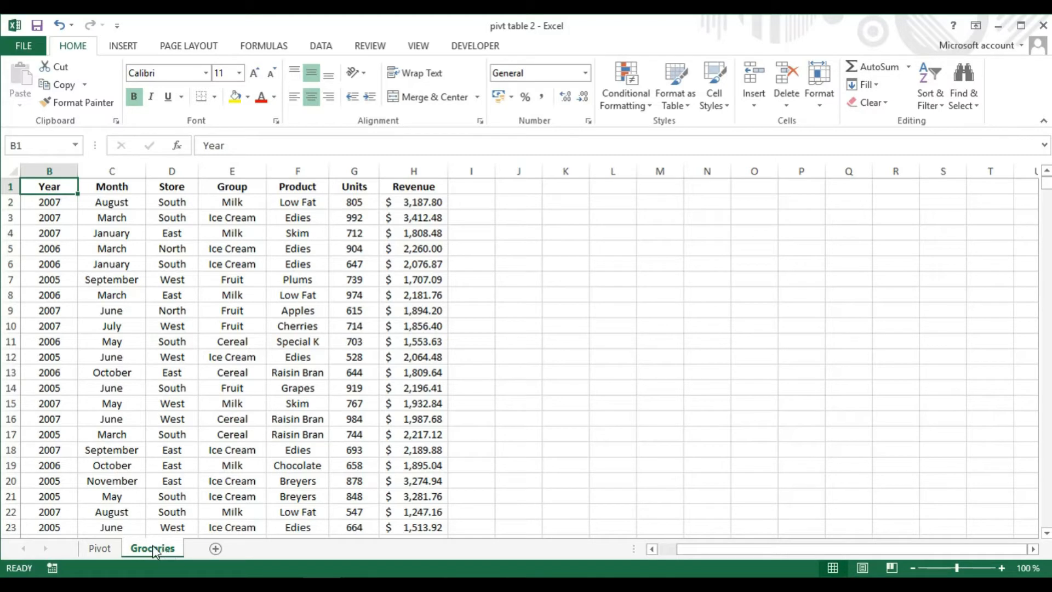
Move the Groceries sheet in front of the Pivot sheet and switch back to Pivot
{"action": "left_click_drag", "start_coordinate": [153, 544], "coordinate": [104, 545]}
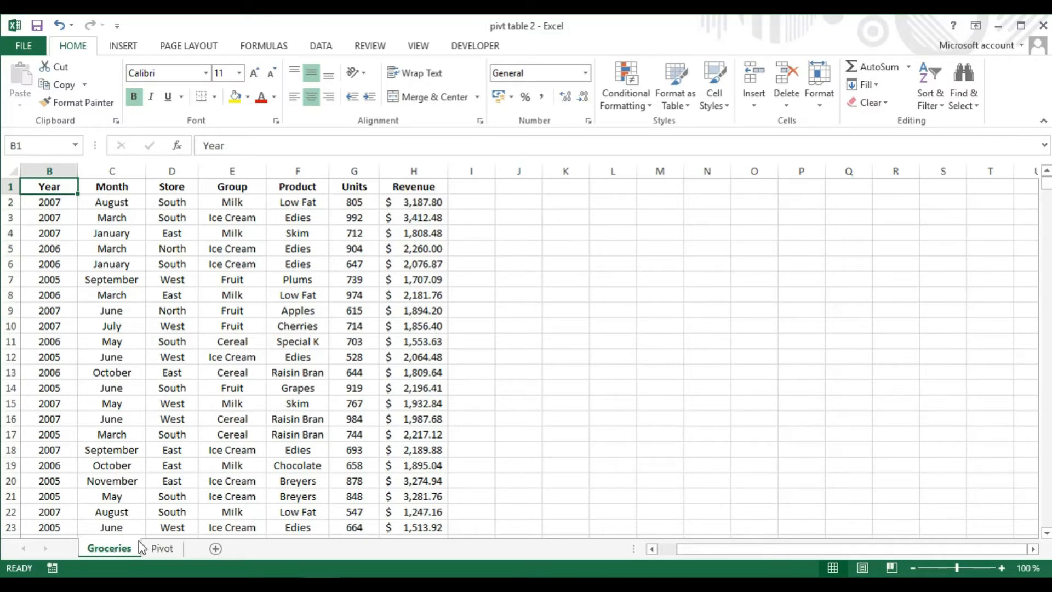
{"action": "left_click", "coordinate": [168, 544]}
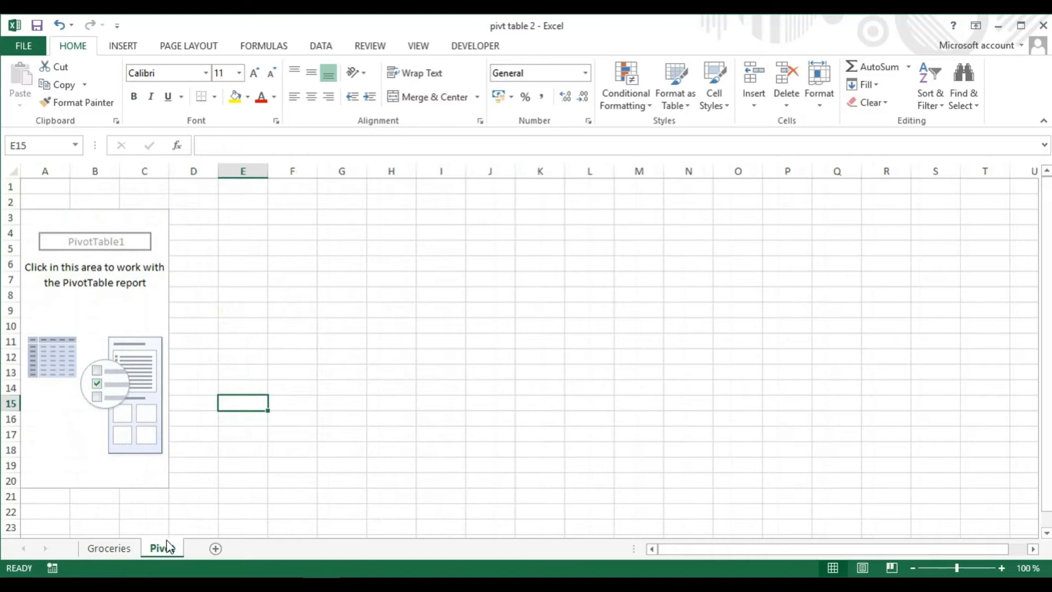
Add the Year field to the PivotTable's Filters area
{"action": "left_click", "coordinate": [106, 326]}
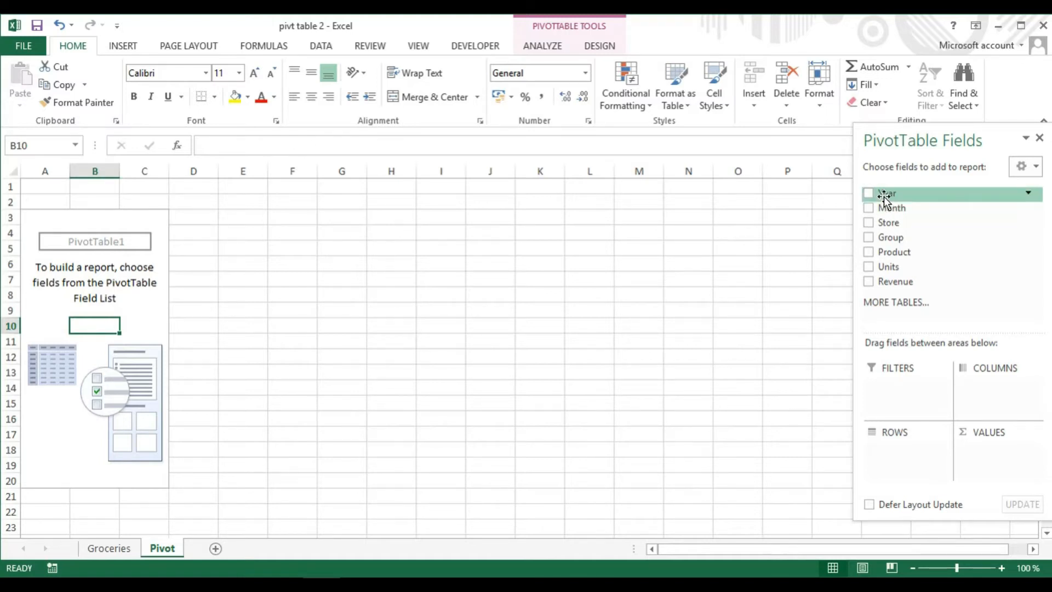
{"action": "left_click_drag", "start_coordinate": [883, 196], "coordinate": [904, 390]}
{"action": "left_click_drag", "start_coordinate": [905, 390], "coordinate": [907, 390]}
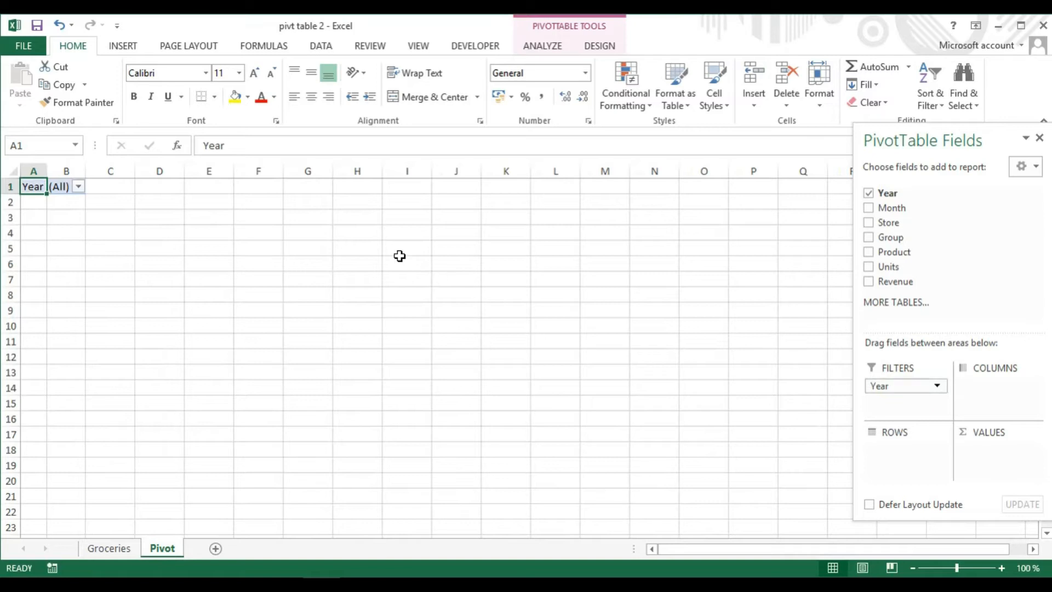
Enable selecting multiple items in the PivotTable's Year filter
{"action": "left_click", "coordinate": [79, 188]}
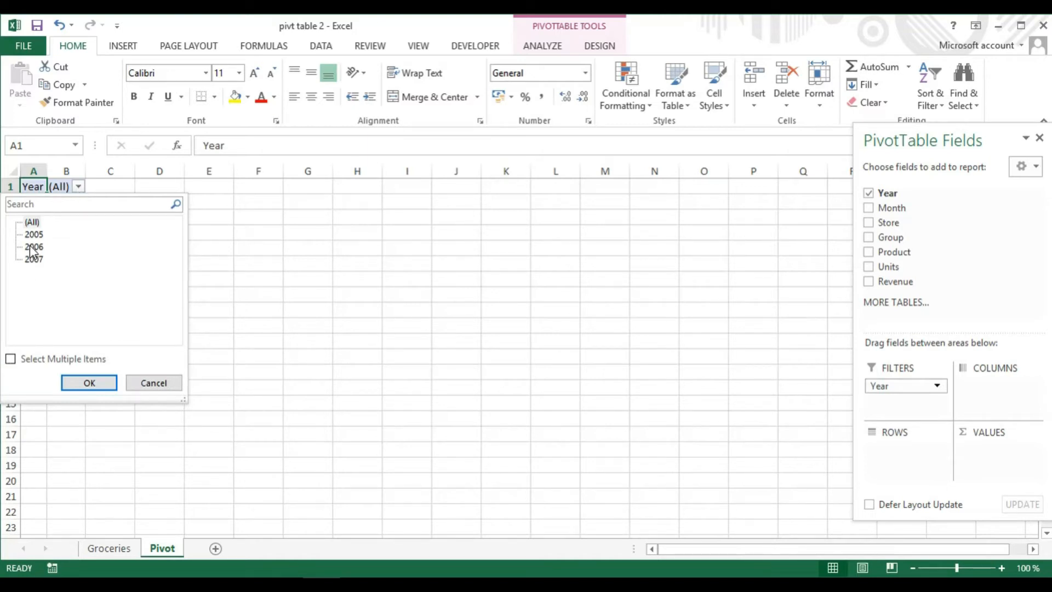
{"action": "left_click", "coordinate": [11, 358]}
{"action": "left_click", "coordinate": [97, 383]}
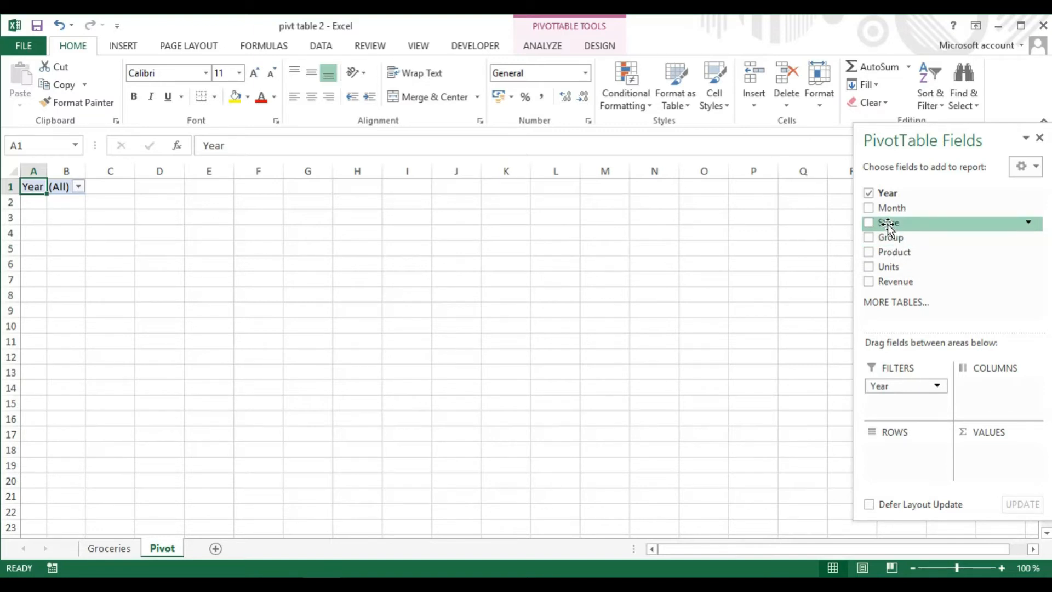
Add Store to the PivotTable's rows and Units to its values
{"action": "mouse_move", "coordinate": [887, 227]}
{"action": "left_mouse_down"}
{"action": "mouse_move", "coordinate": [918, 436]}
{"action": "mouse_move", "coordinate": [915, 467]}
{"action": "mouse_move", "coordinate": [904, 463]}
{"action": "left_mouse_up"}
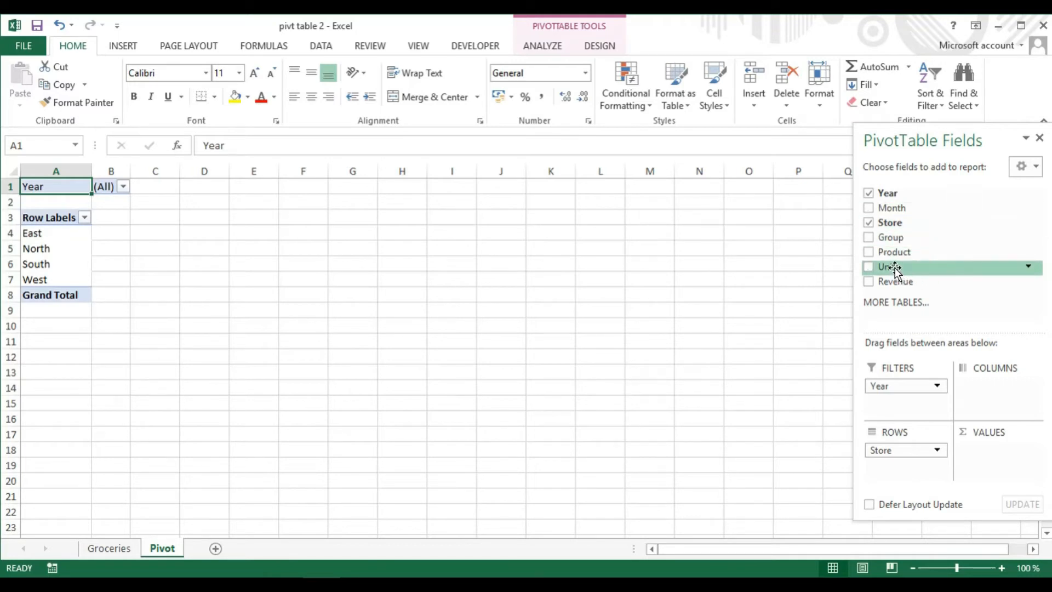
{"action": "left_click_drag", "start_coordinate": [895, 266], "coordinate": [992, 461]}
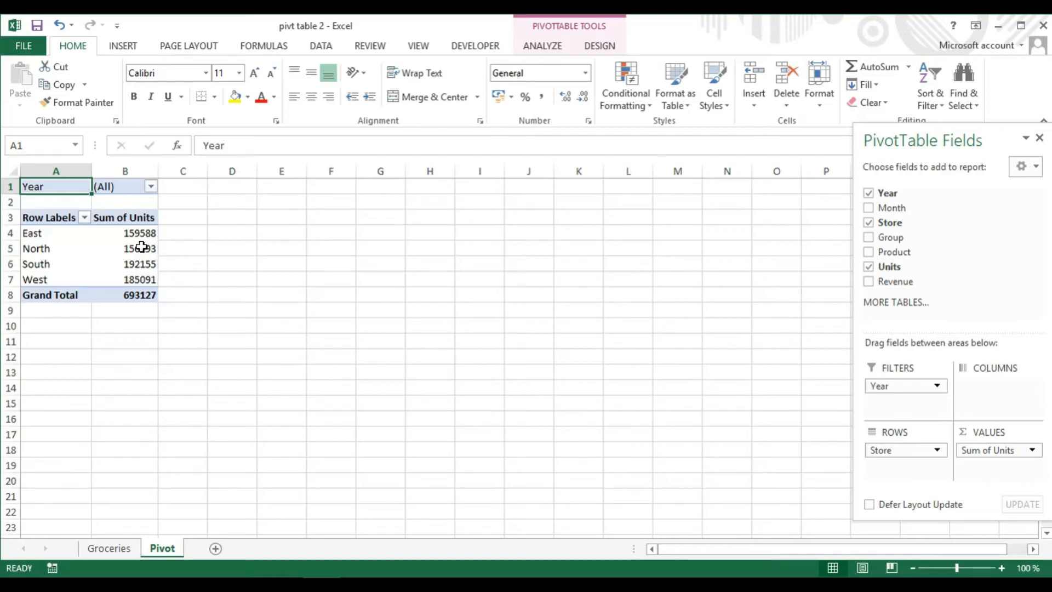
Filter the PivotTable's Year field to show only 2005
{"action": "mouse_move", "coordinate": [143, 249]}
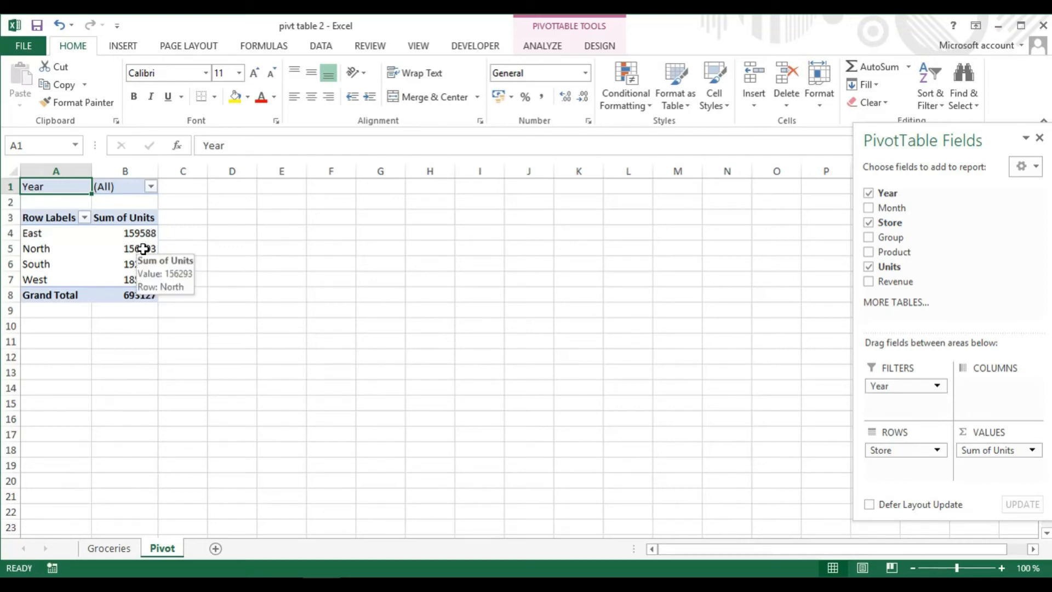
{"action": "left_click", "coordinate": [151, 187]}
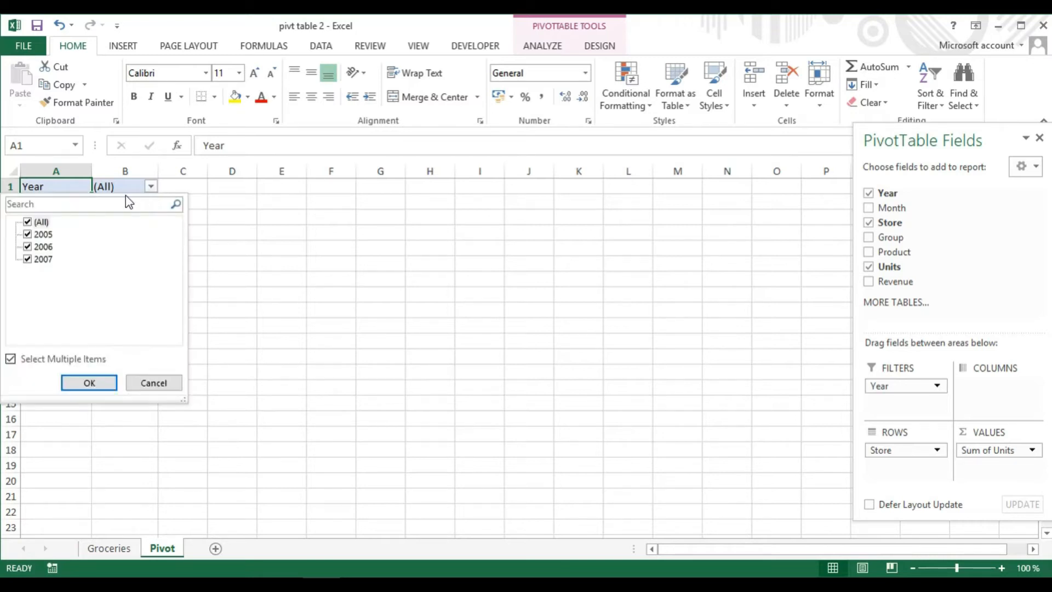
{"action": "left_click", "coordinate": [15, 361]}
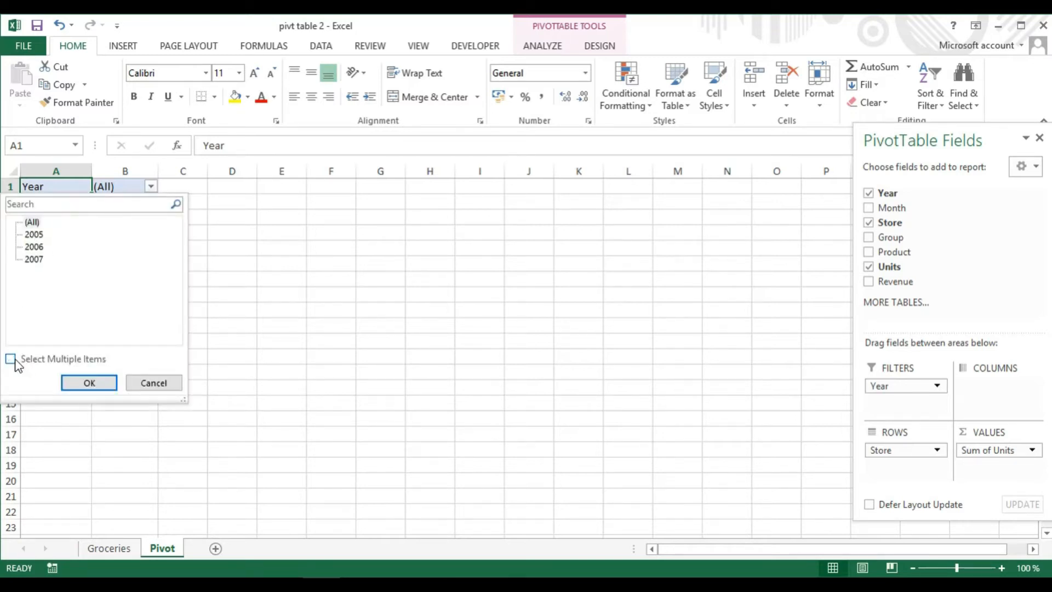
{"action": "left_click", "coordinate": [35, 235]}
{"action": "left_click", "coordinate": [11, 360]}
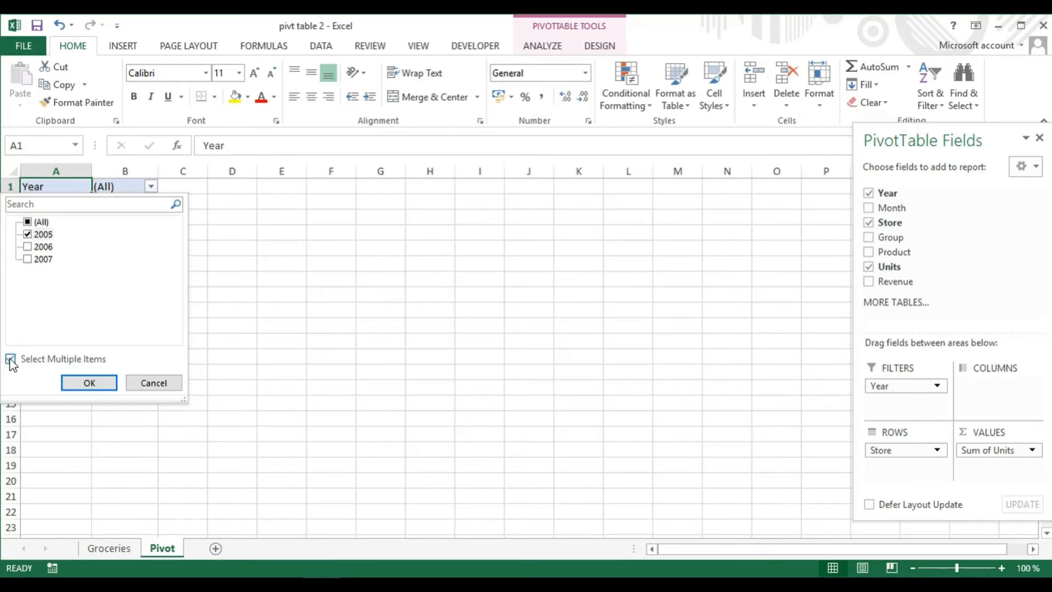
{"action": "left_click", "coordinate": [94, 382]}
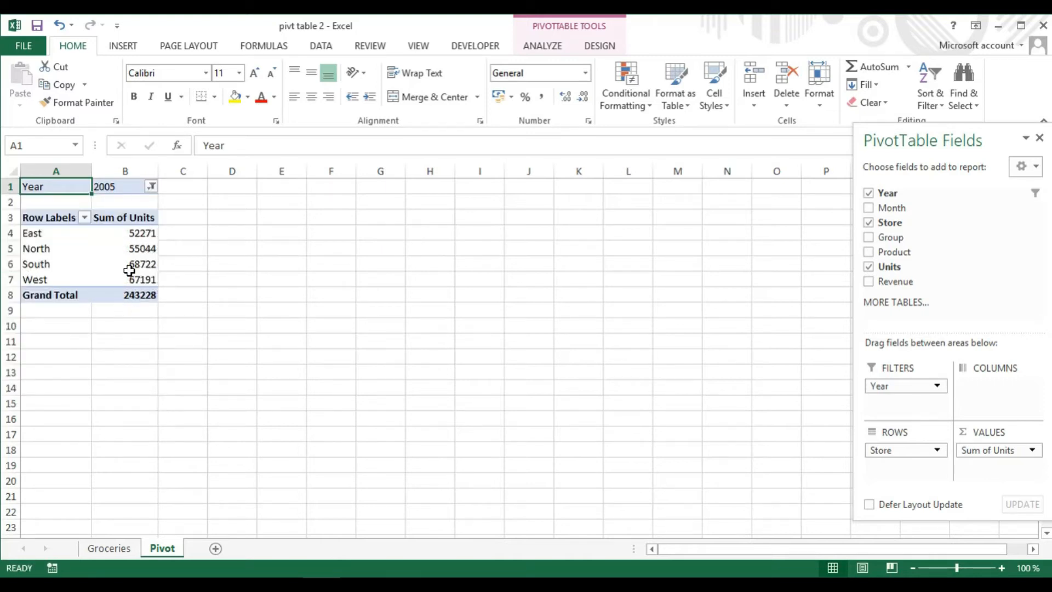
Drill down into the East units total to show its underlying records on a new sheet
{"action": "mouse_move", "coordinate": [129, 270]}
{"action": "mouse_move", "coordinate": [119, 240]}
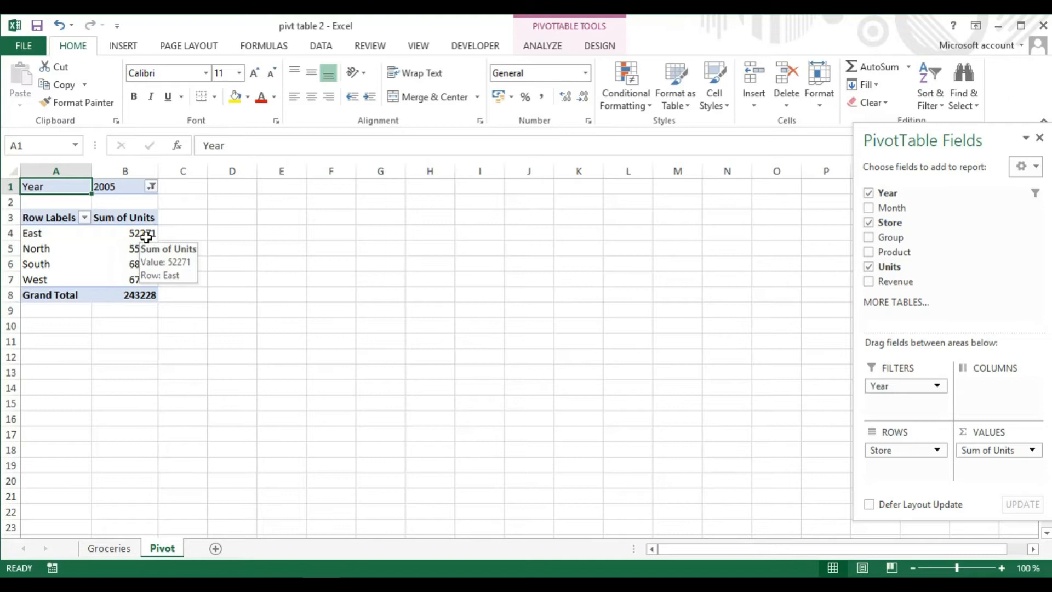
{"action": "double_click", "coordinate": [146, 236]}
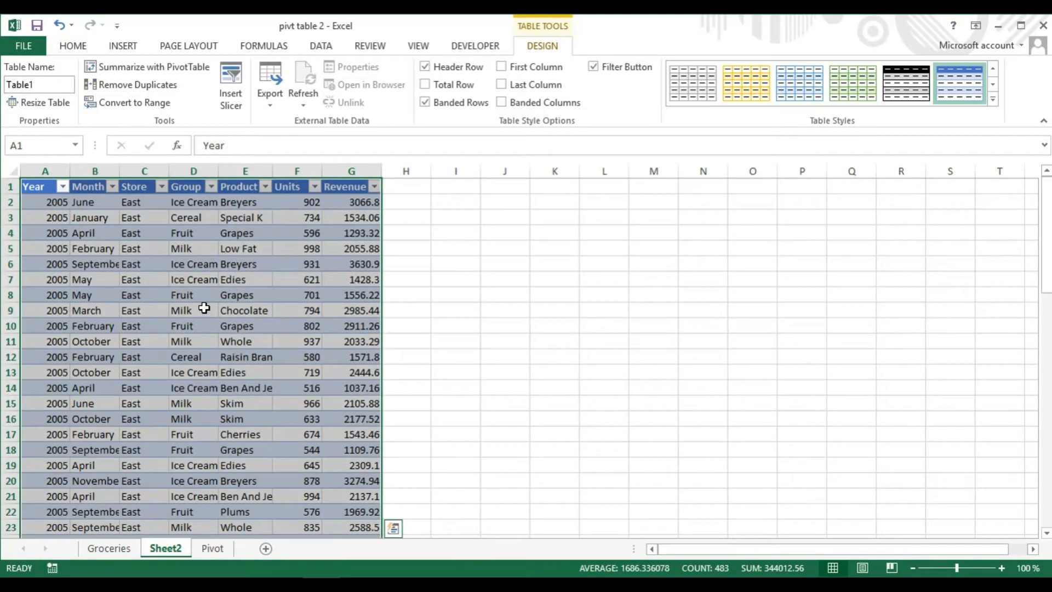
Delete the Sheet2 drill-down worksheet
{"action": "right_click", "coordinate": [174, 547]}
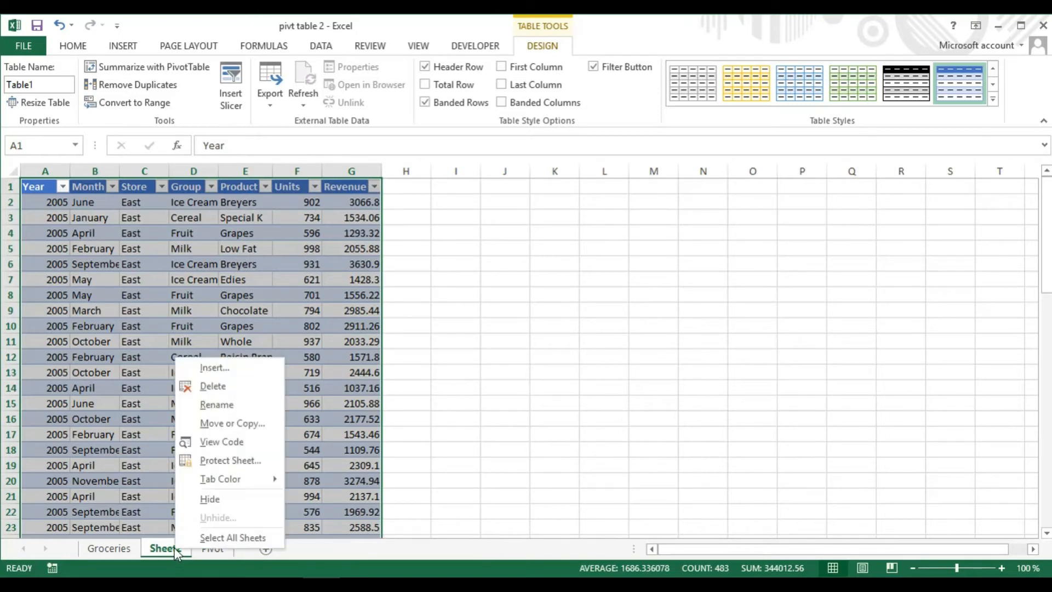
{"action": "left_click", "coordinate": [225, 385]}
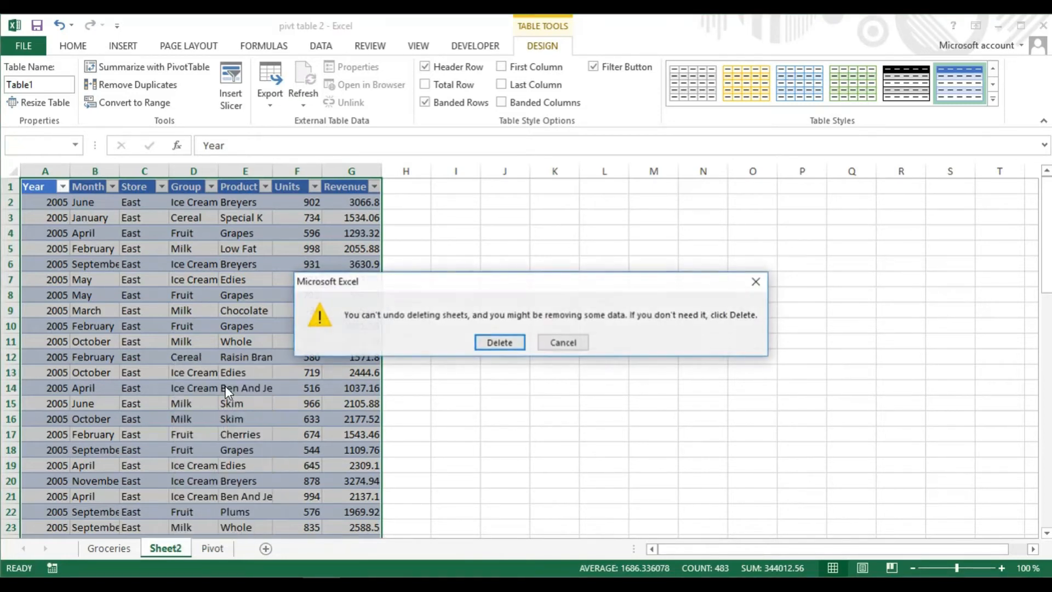
{"action": "left_click", "coordinate": [509, 345]}
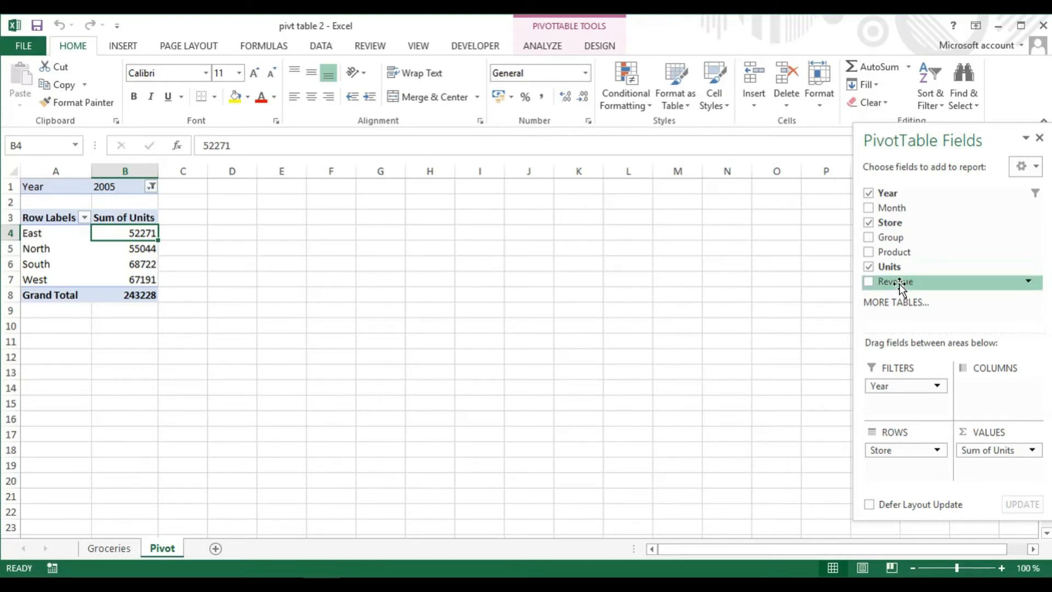
Add the Revenue field to the PivotTable's Values area
{"action": "left_click_drag", "start_coordinate": [898, 284], "coordinate": [994, 473]}
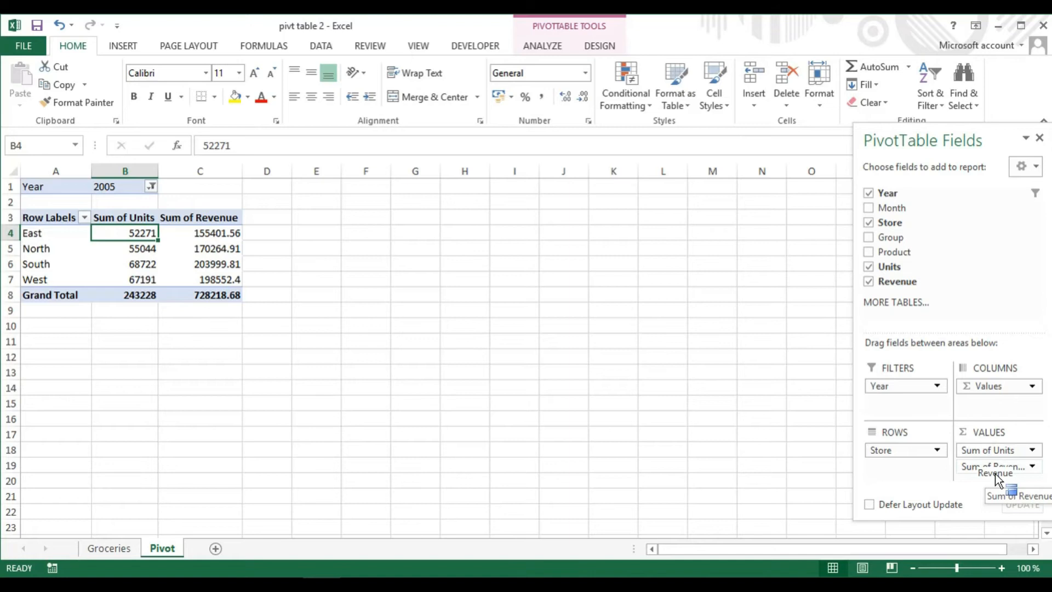
{"action": "left_click_drag", "start_coordinate": [995, 473], "coordinate": [995, 472]}
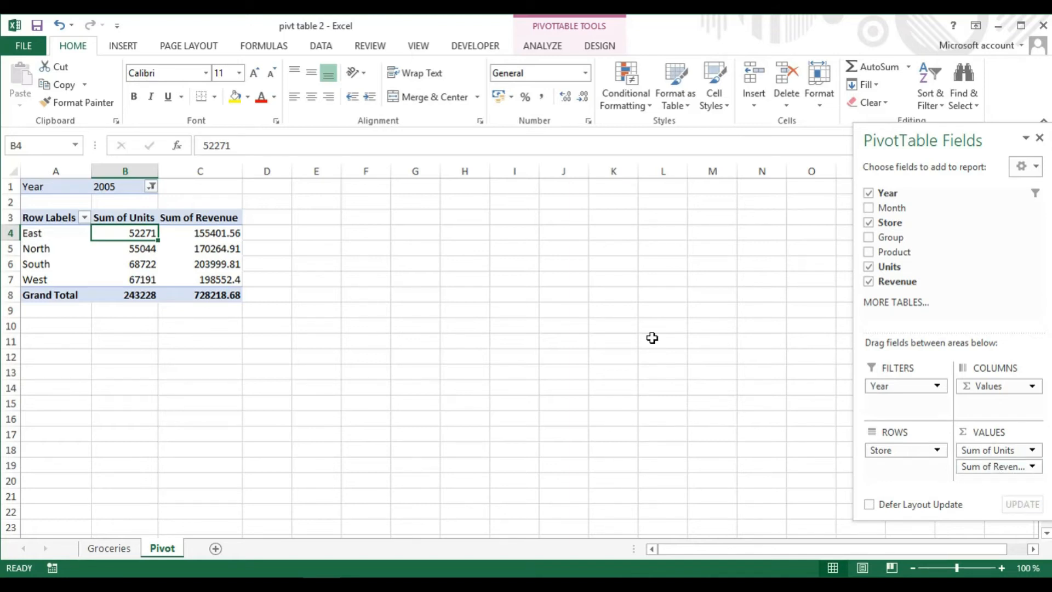
Add 2006 and 2007 to the selected years in the Year filter
{"action": "left_click", "coordinate": [151, 187]}
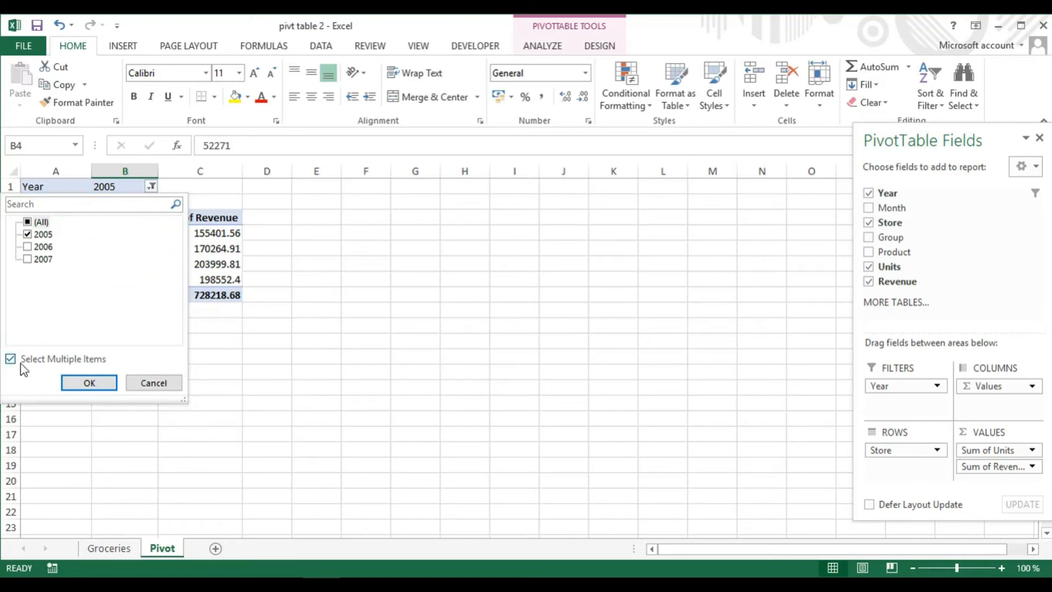
{"action": "left_click", "coordinate": [27, 247]}
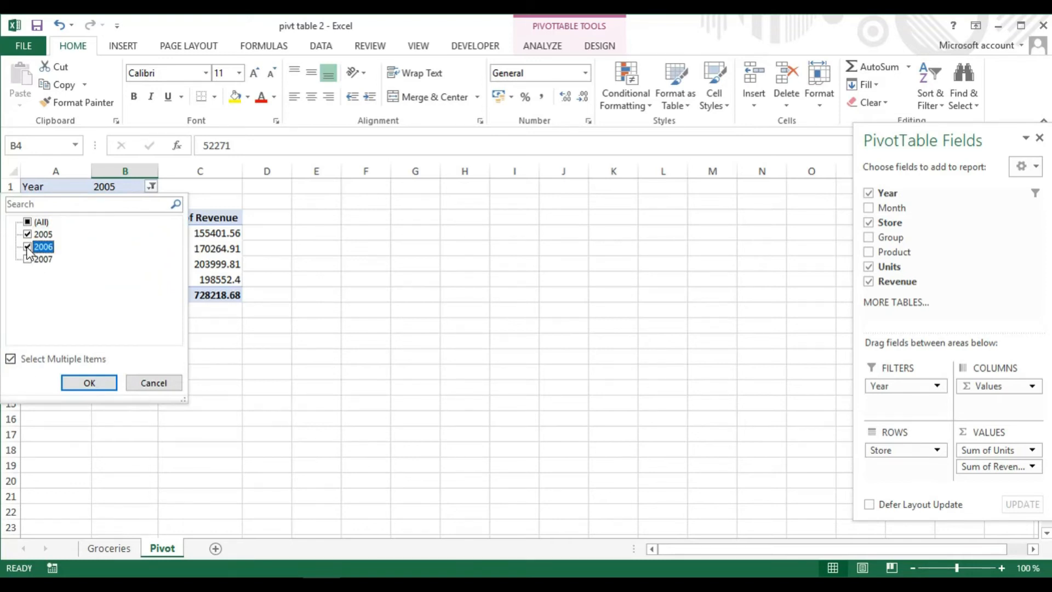
{"action": "left_click", "coordinate": [27, 260]}
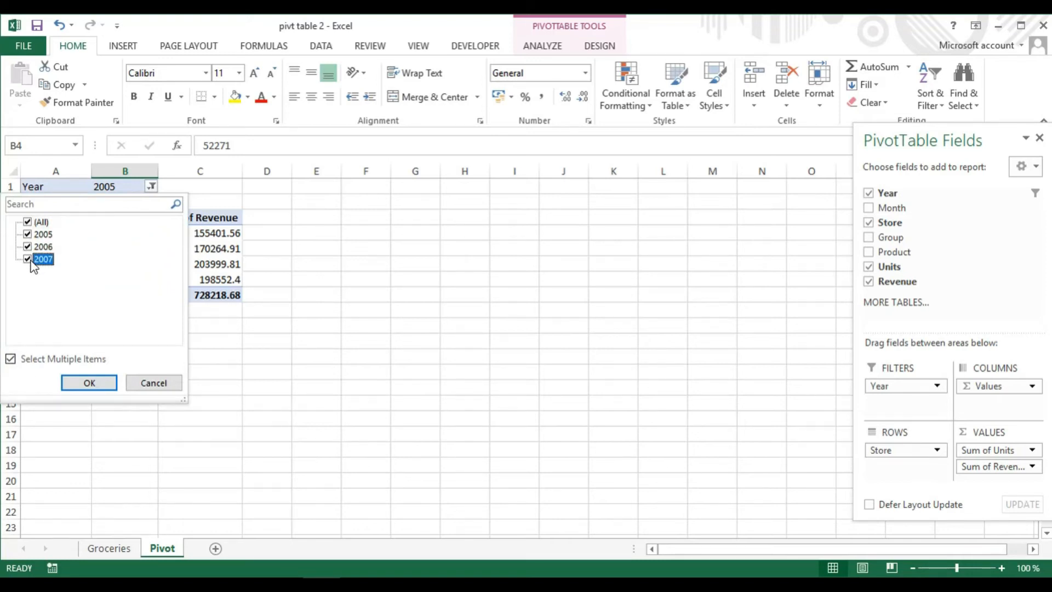
{"action": "left_click", "coordinate": [103, 383]}
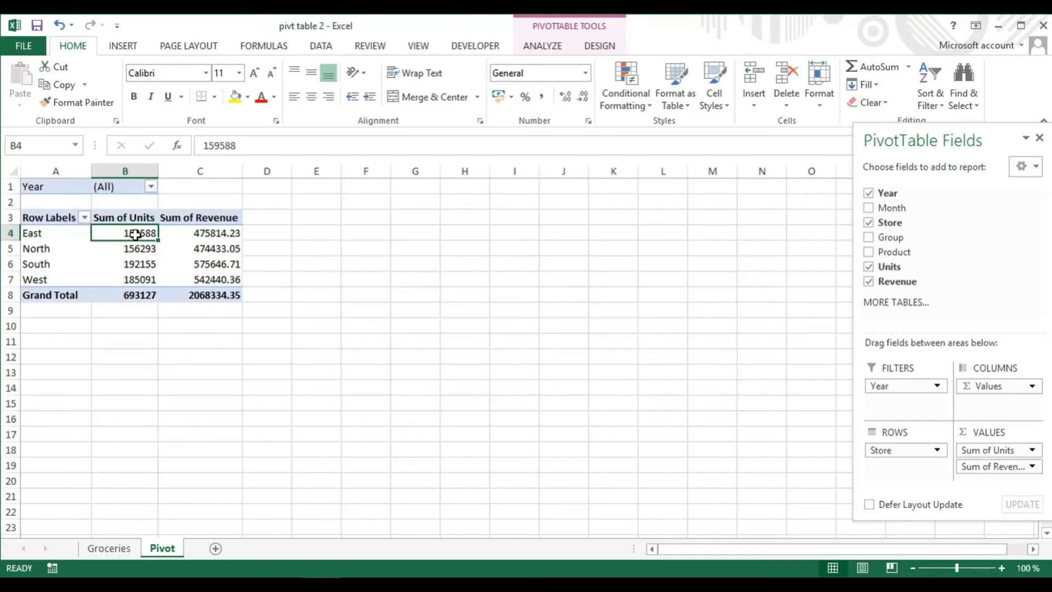
Format the Sum of Units values as Number with a 1000 separator
{"action": "left_click", "coordinate": [141, 251]}
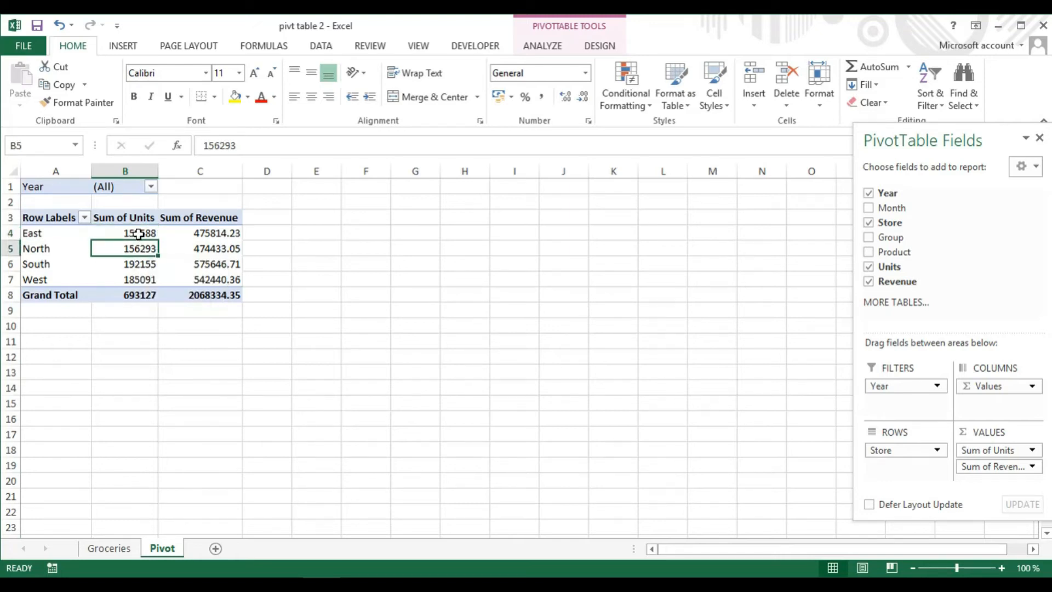
{"action": "left_click", "coordinate": [139, 233]}
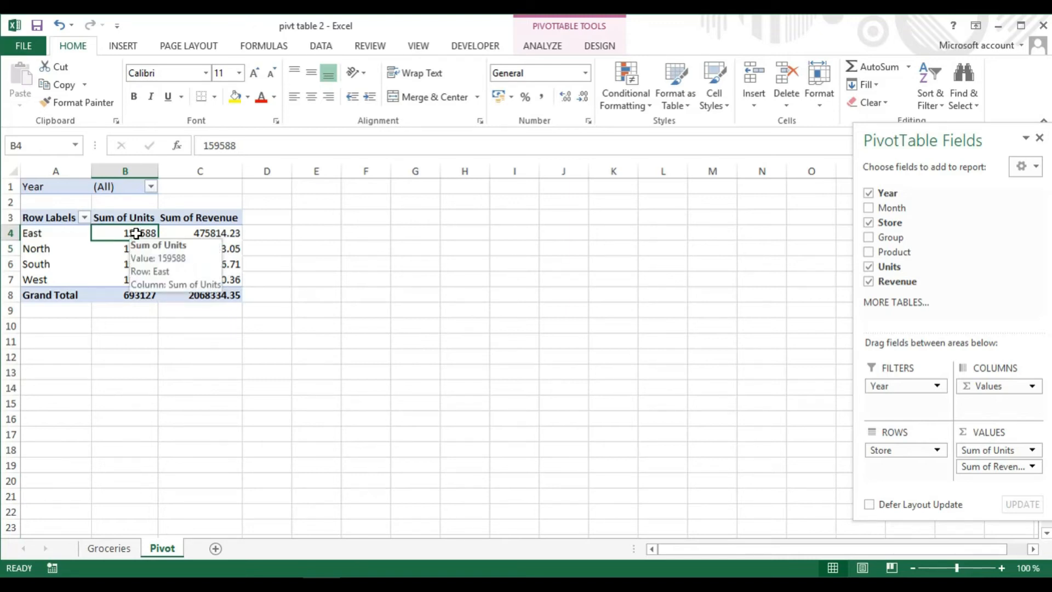
{"action": "right_click", "coordinate": [136, 233]}
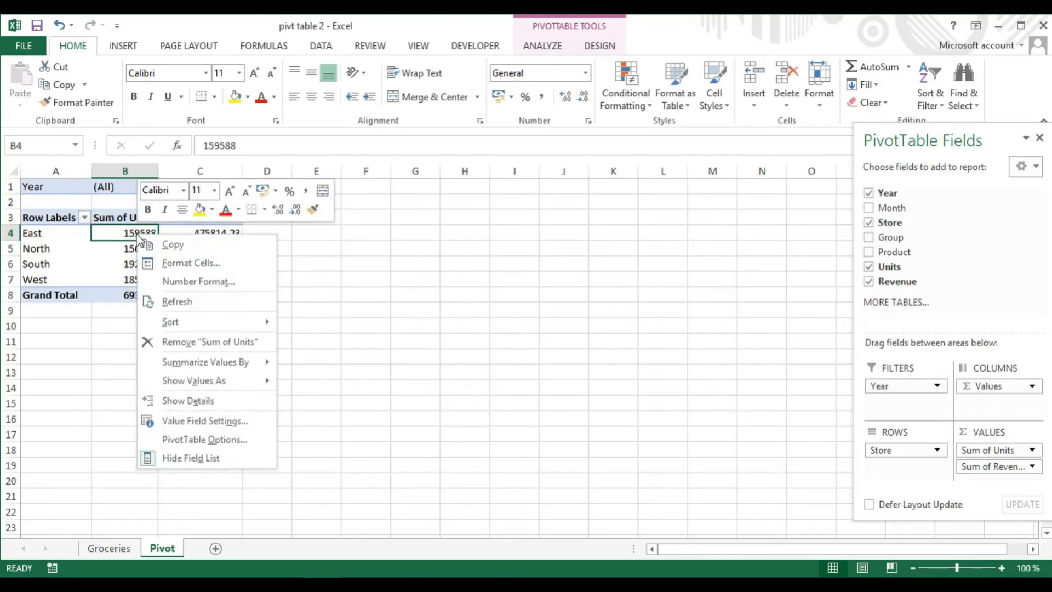
{"action": "left_click", "coordinate": [195, 281]}
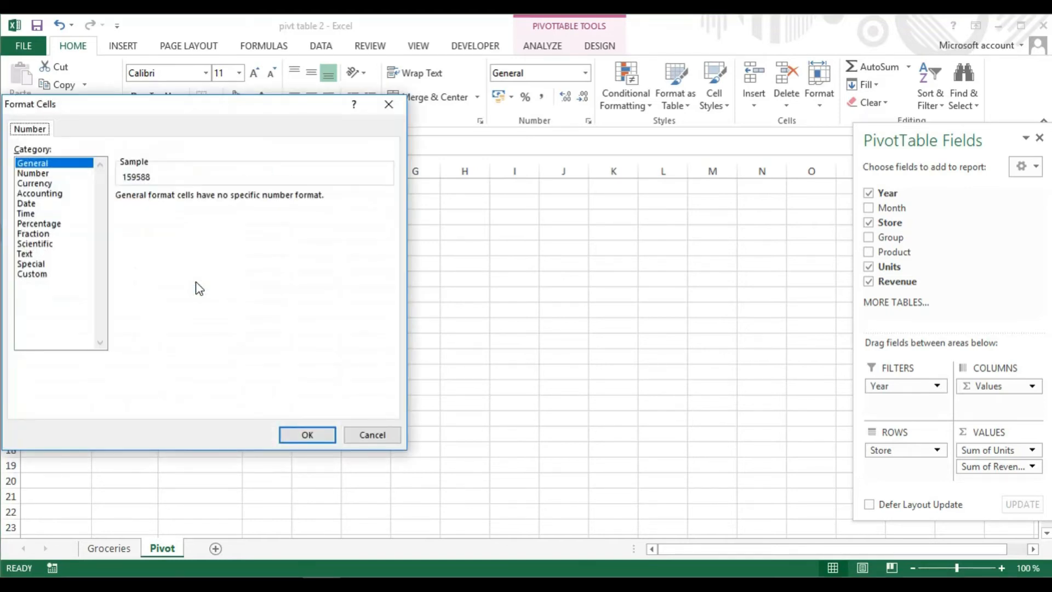
{"action": "left_click", "coordinate": [37, 173]}
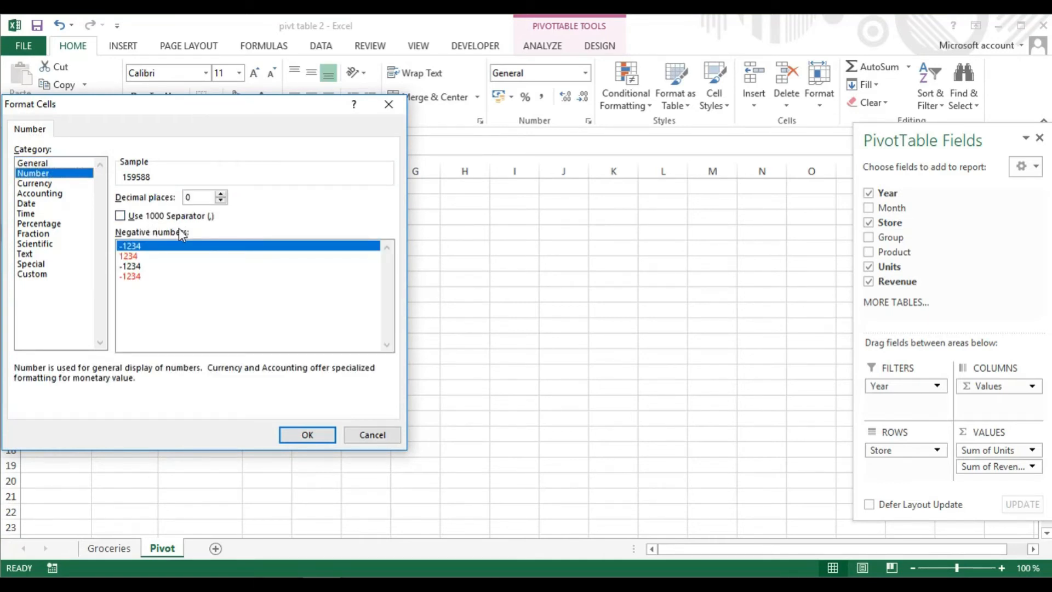
{"action": "left_click", "coordinate": [120, 216]}
{"action": "left_click", "coordinate": [306, 433]}
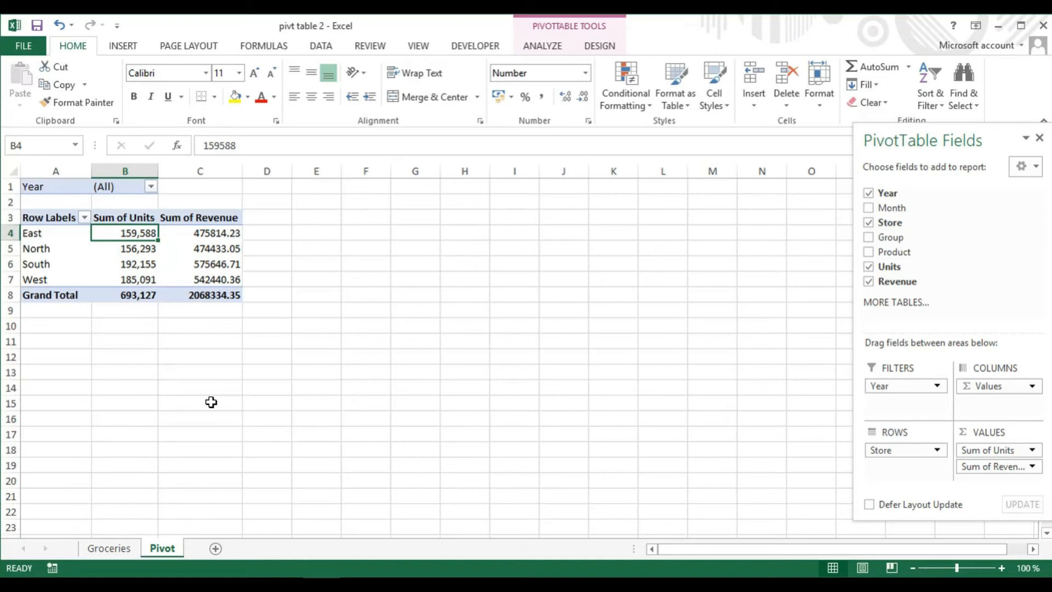
Format the Sum of Revenue values as Currency with the $ English (United States) symbol
{"action": "left_click", "coordinate": [206, 235]}
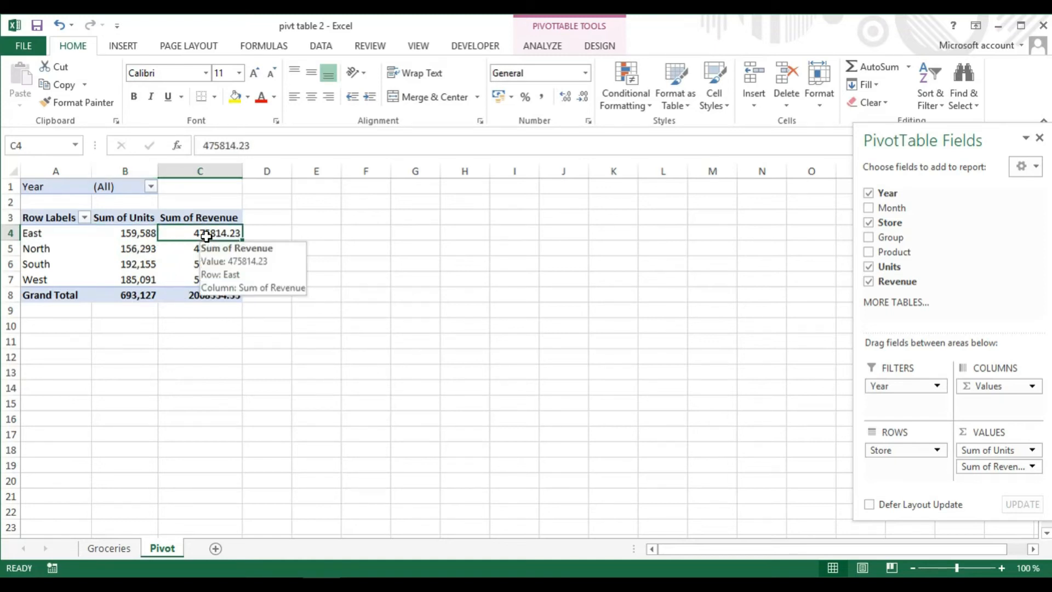
{"action": "right_click", "coordinate": [207, 237]}
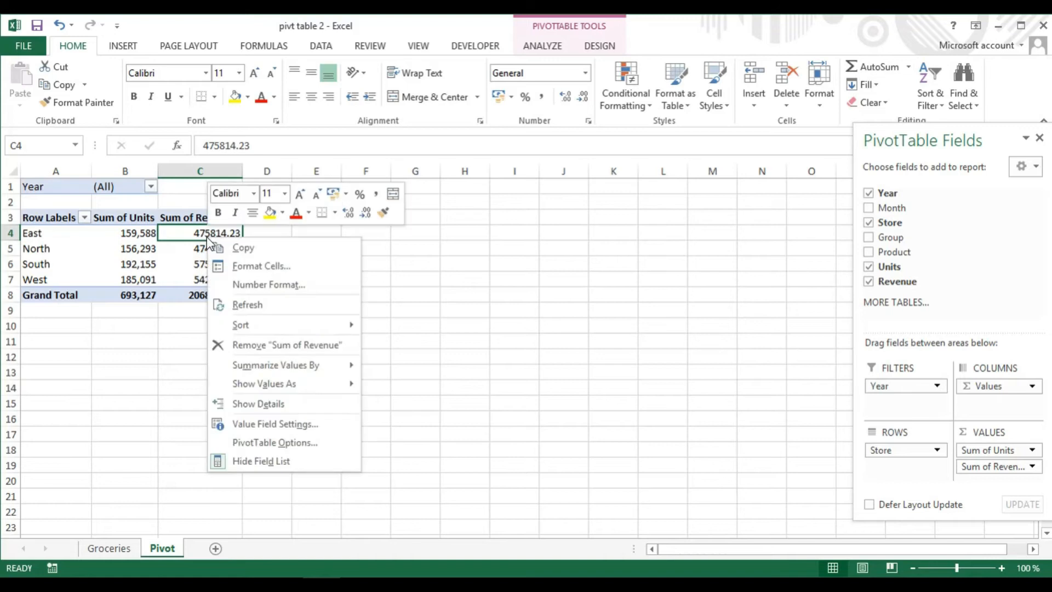
{"action": "left_click", "coordinate": [277, 286]}
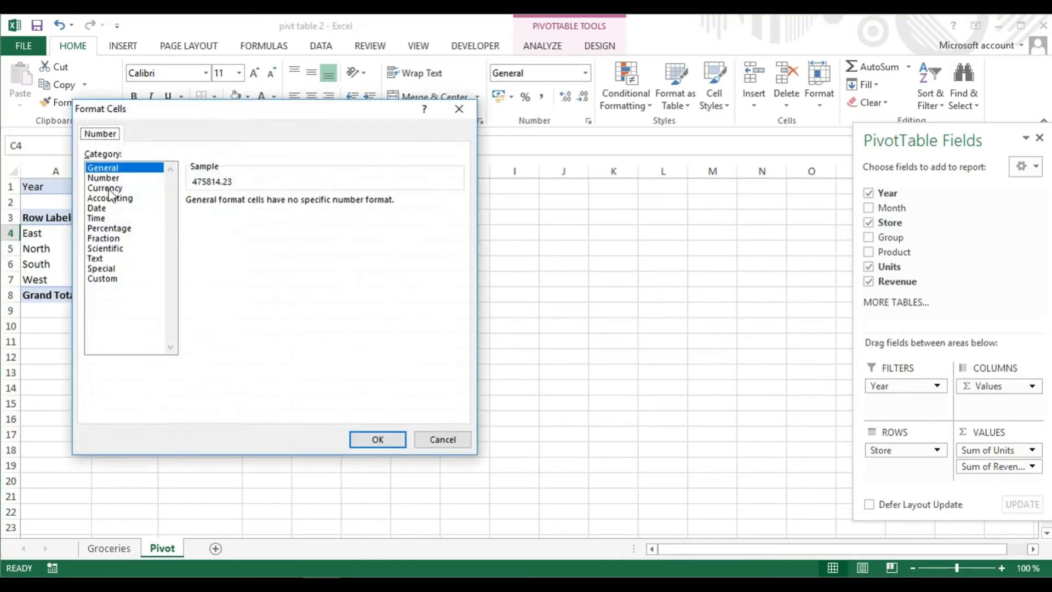
{"action": "left_click", "coordinate": [107, 187]}
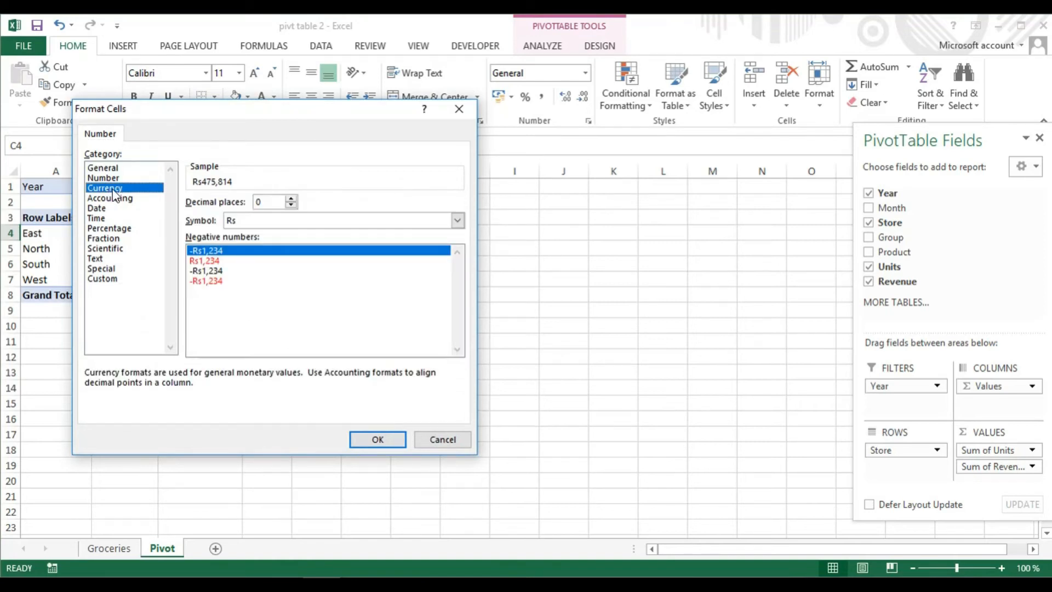
{"action": "left_click", "coordinate": [456, 221]}
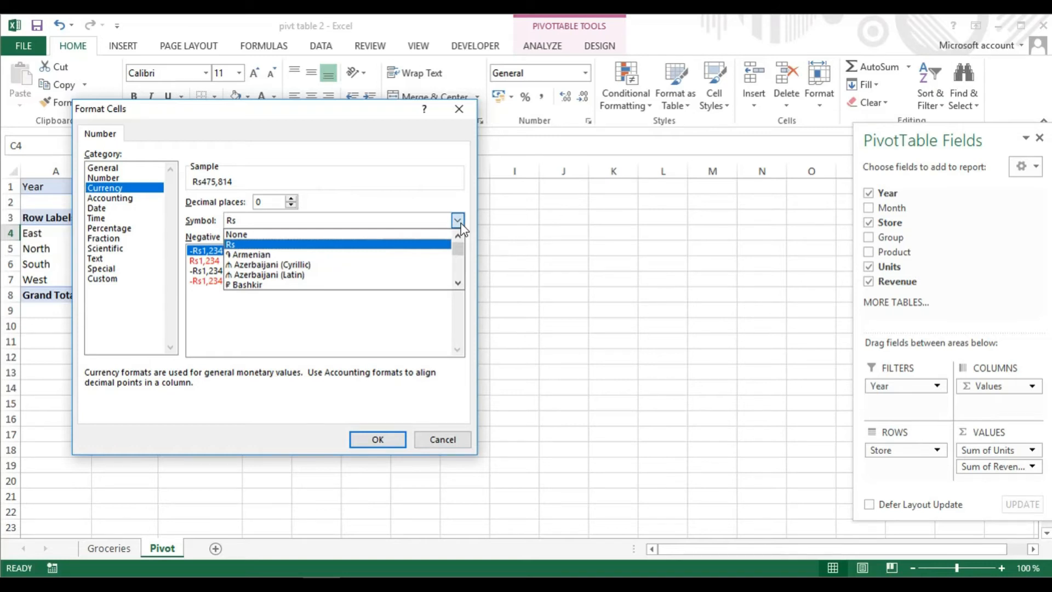
{"action": "left_click_drag", "start_coordinate": [458, 281], "coordinate": [458, 280]}
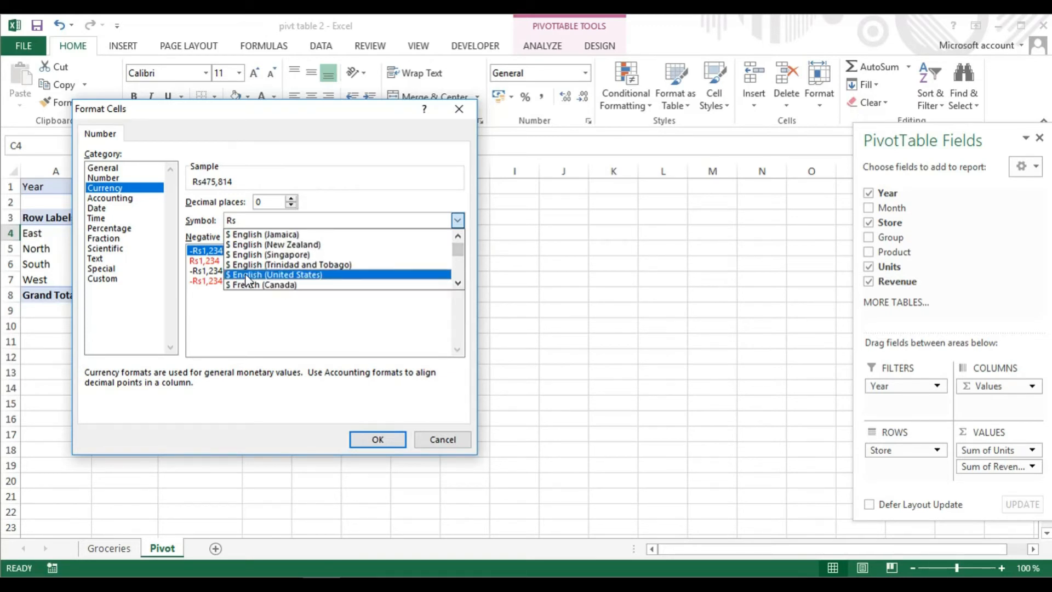
{"action": "left_click", "coordinate": [247, 273]}
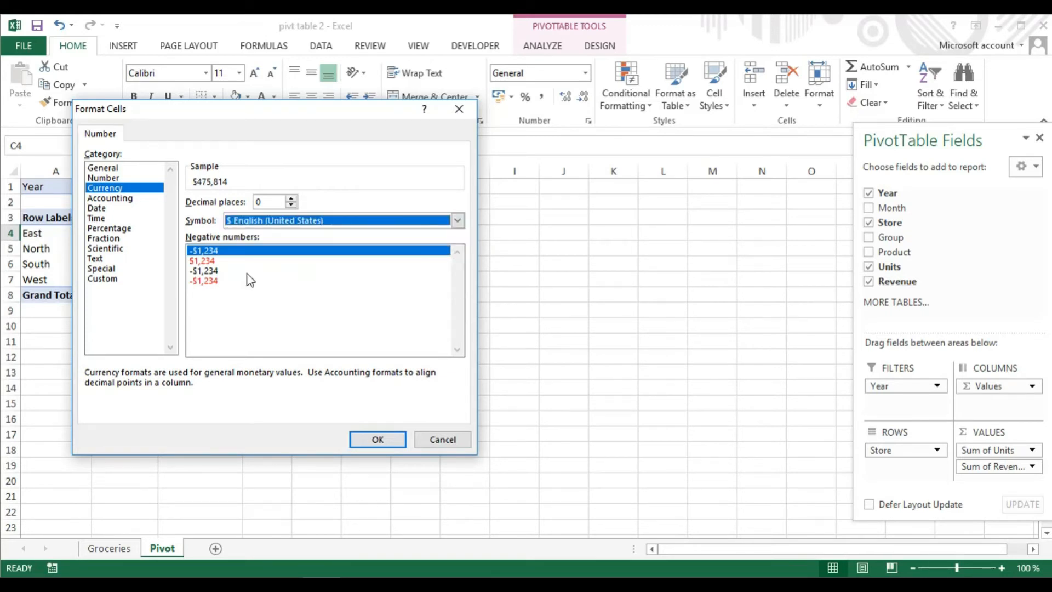
{"action": "left_click", "coordinate": [377, 439]}
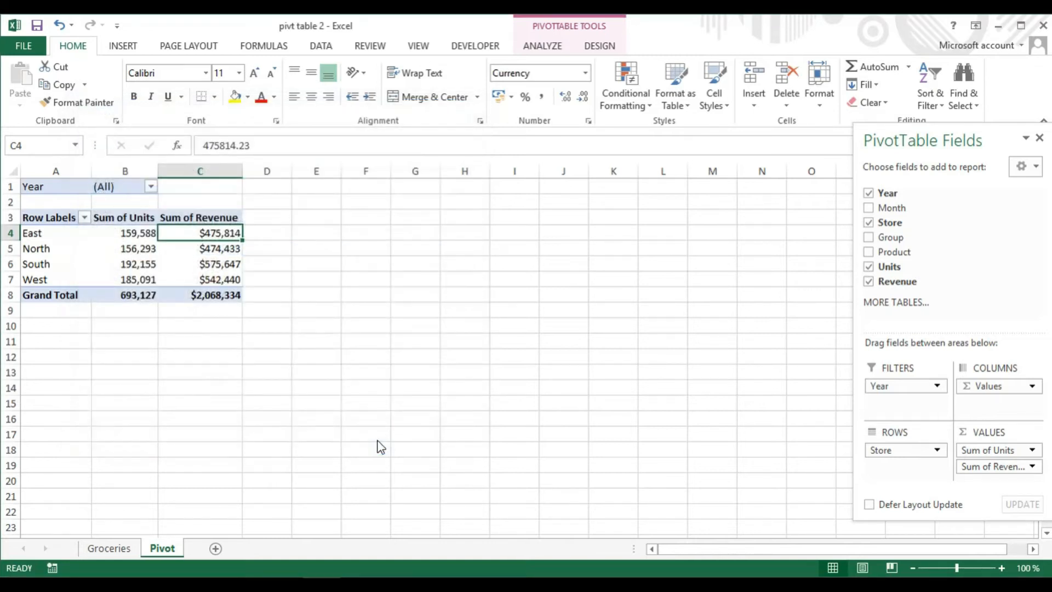
Add the Group field to the PivotTable's rows beneath Store
{"action": "mouse_move", "coordinate": [219, 268]}
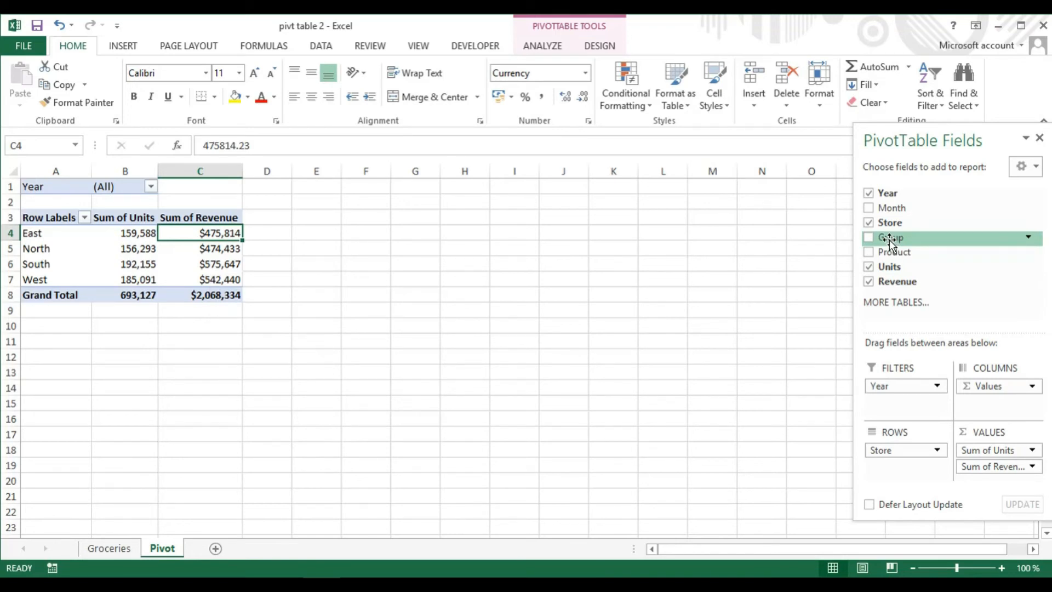
{"action": "left_click_drag", "start_coordinate": [890, 240], "coordinate": [901, 477]}
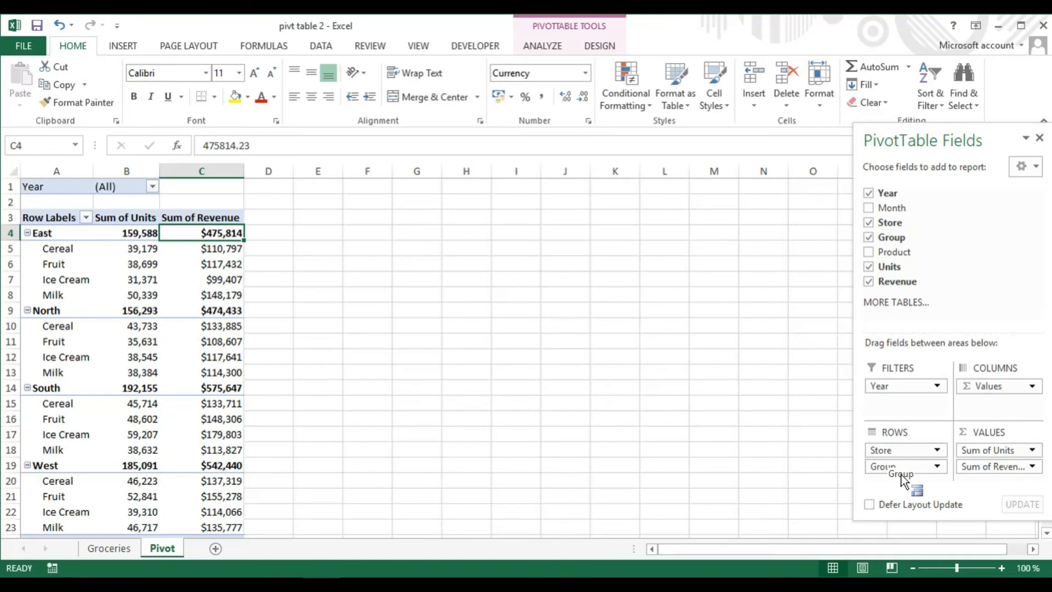
{"action": "left_click_drag", "start_coordinate": [901, 480], "coordinate": [903, 474]}
Filter the Year field to show only 2005 again
{"action": "left_click", "coordinate": [152, 187]}
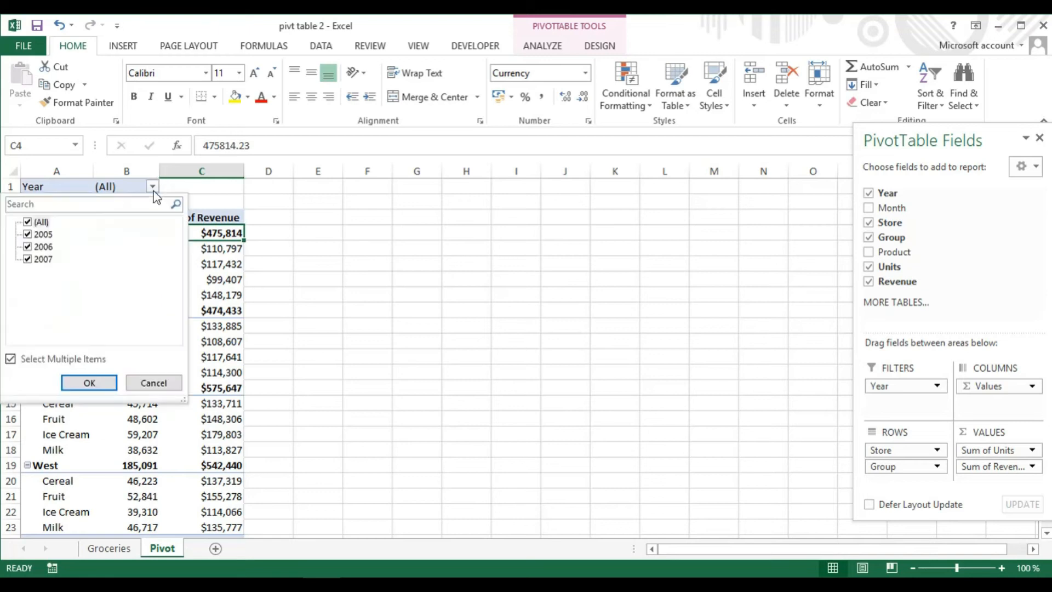
{"action": "left_click", "coordinate": [28, 260]}
{"action": "left_click", "coordinate": [90, 381]}
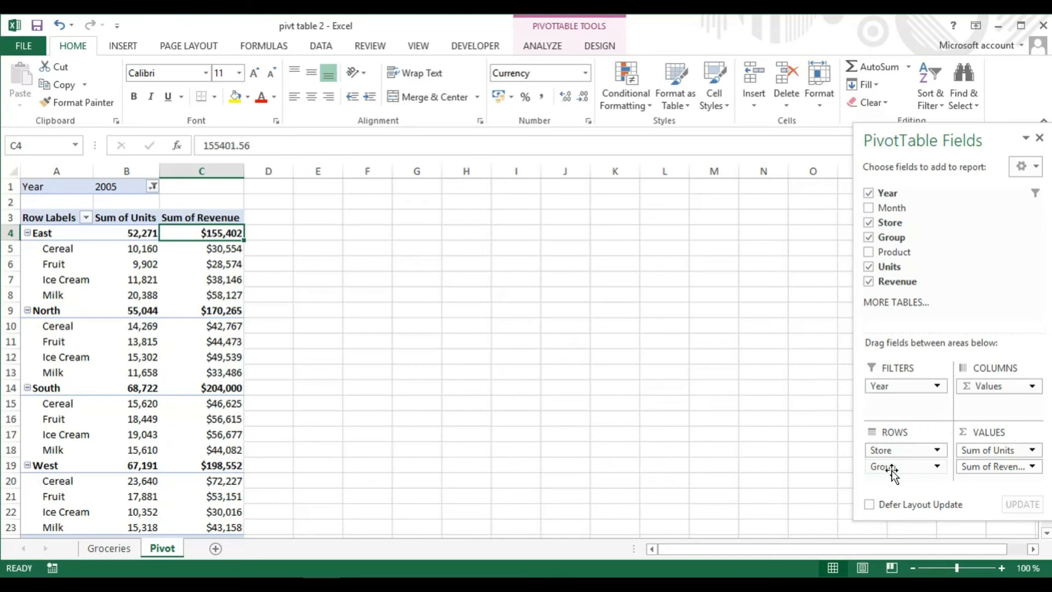
Move Group above Store in the PivotTable's Rows area
{"action": "left_click_drag", "start_coordinate": [892, 470], "coordinate": [891, 447]}
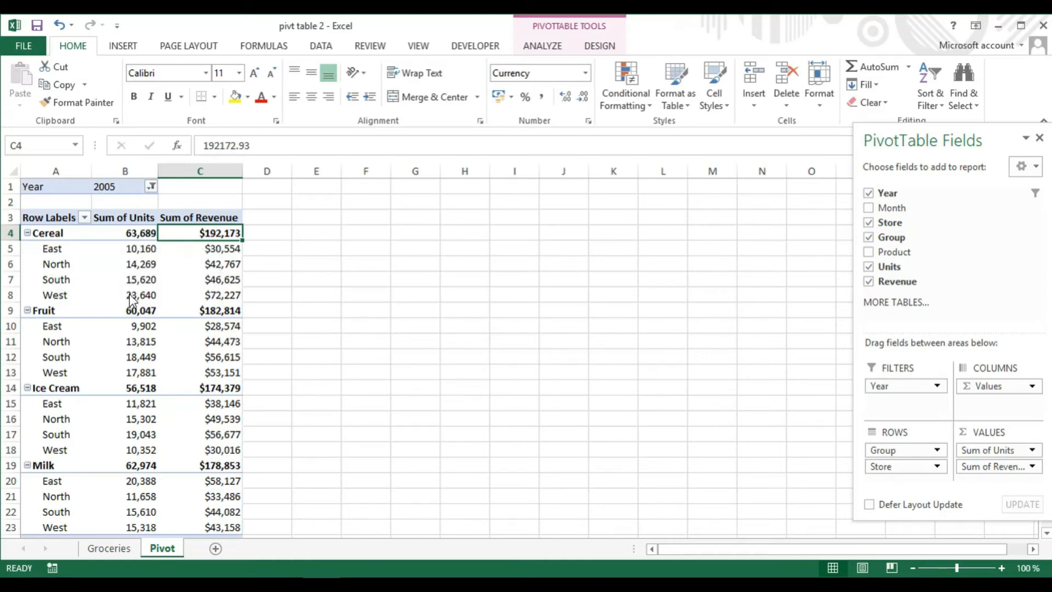
{"action": "mouse_move", "coordinate": [227, 299]}
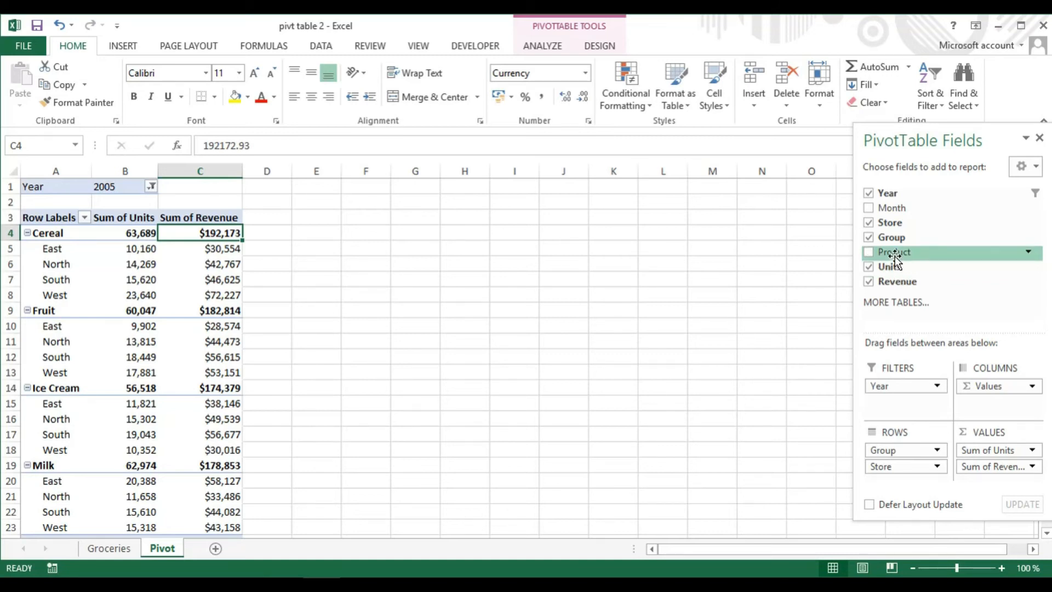
{"action": "left_click_drag", "start_coordinate": [896, 255], "coordinate": [900, 489]}
{"action": "left_click_drag", "start_coordinate": [901, 254], "coordinate": [909, 491]}
{"action": "mouse_move", "coordinate": [893, 253]}
{"action": "left_mouse_down"}
{"action": "mouse_move", "coordinate": [920, 484]}
{"action": "mouse_move", "coordinate": [884, 239]}
{"action": "mouse_move", "coordinate": [895, 262]}
{"action": "left_mouse_up"}
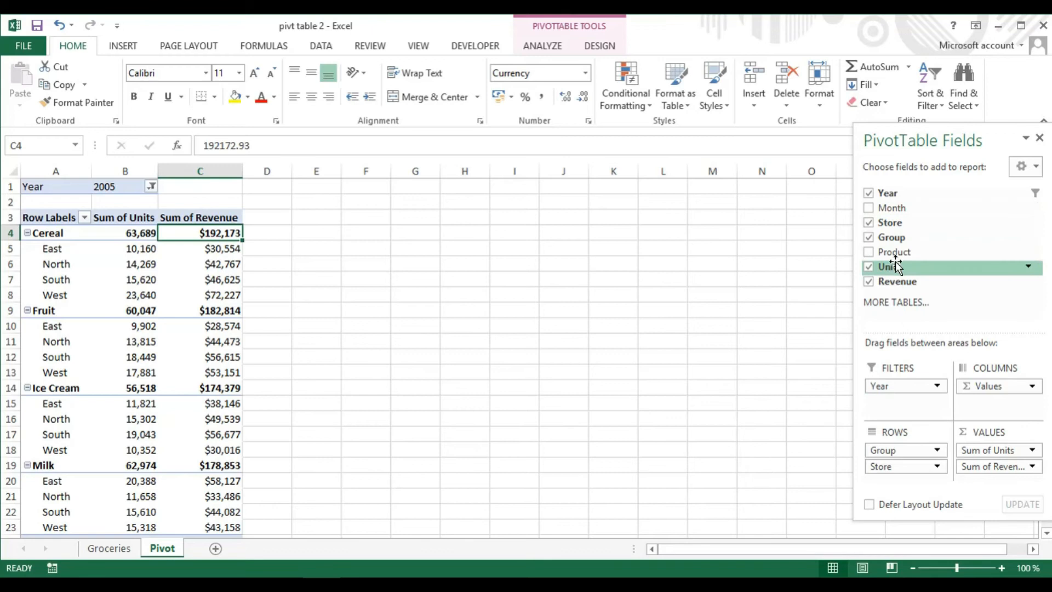
{"action": "left_click", "coordinate": [423, 408]}
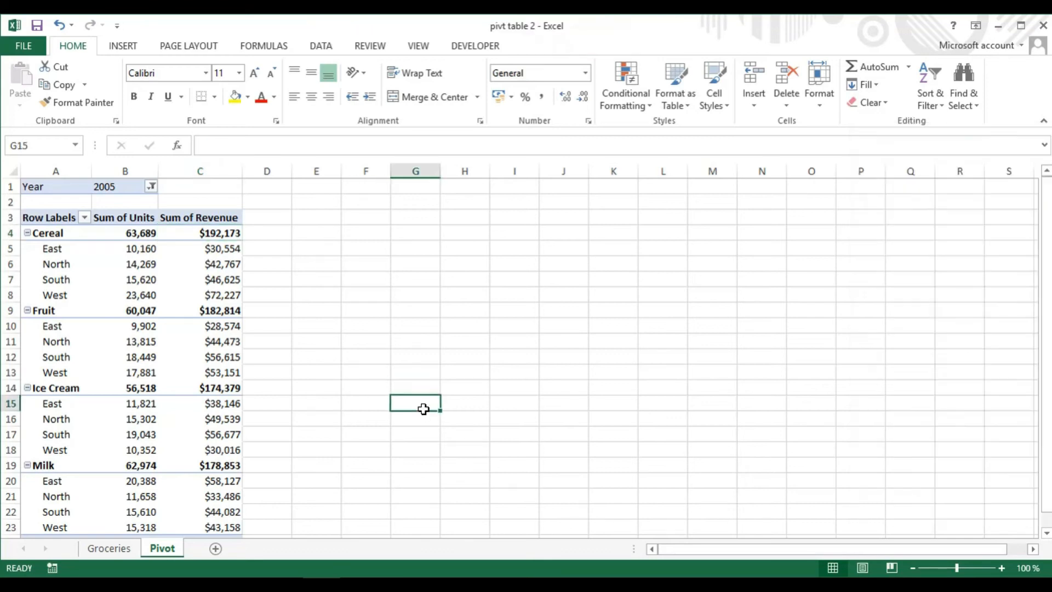
Add the Product field to the PivotTable's rows beneath Store
{"action": "left_click", "coordinate": [125, 325]}
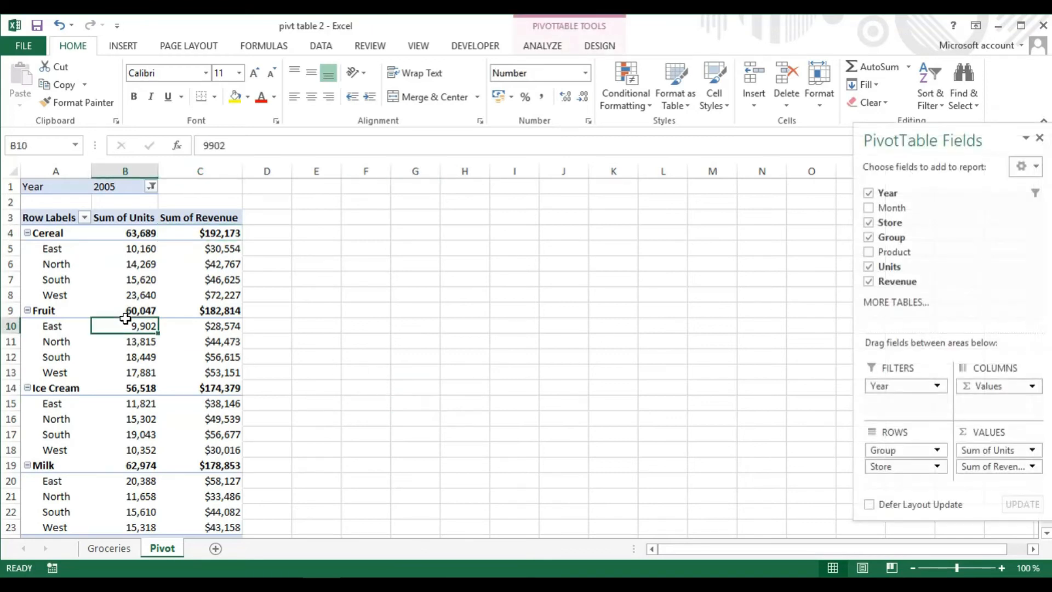
{"action": "left_click", "coordinate": [869, 252]}
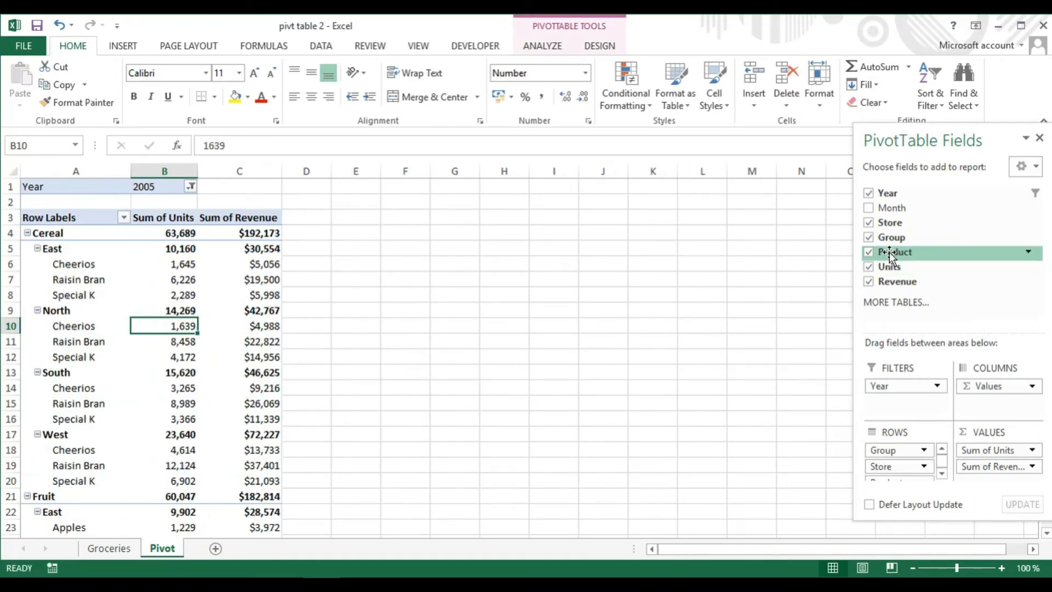
{"action": "mouse_move", "coordinate": [888, 251]}
{"action": "left_mouse_down"}
{"action": "mouse_move", "coordinate": [915, 451]}
{"action": "mouse_move", "coordinate": [915, 331]}
{"action": "mouse_move", "coordinate": [899, 270]}
{"action": "mouse_move", "coordinate": [884, 259]}
{"action": "left_mouse_up"}
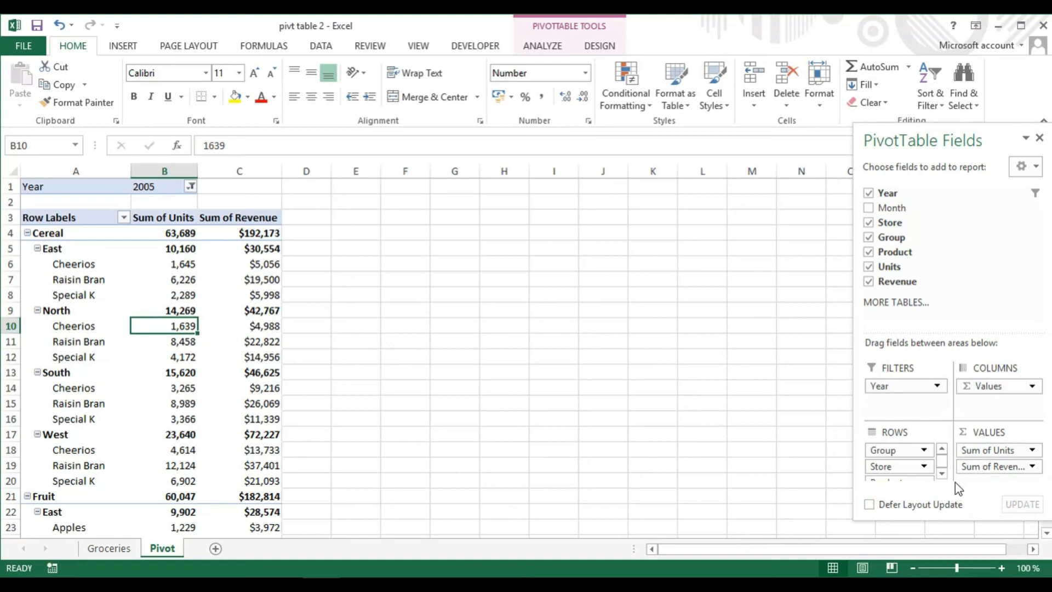
{"action": "left_click", "coordinate": [941, 473]}
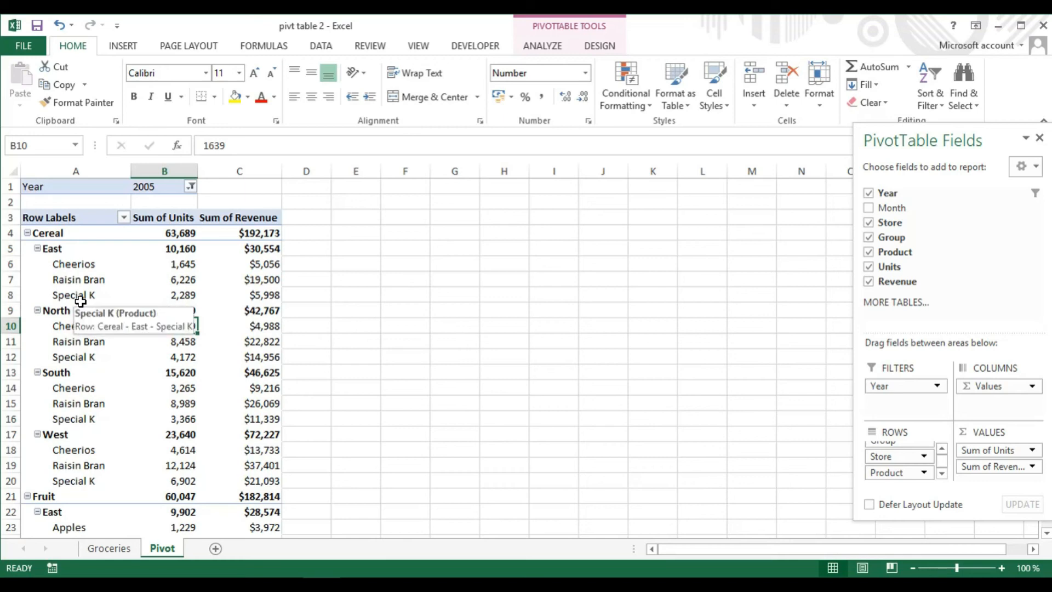
Insert a blank line after each item in the PivotTable layout
{"action": "left_click", "coordinate": [602, 46]}
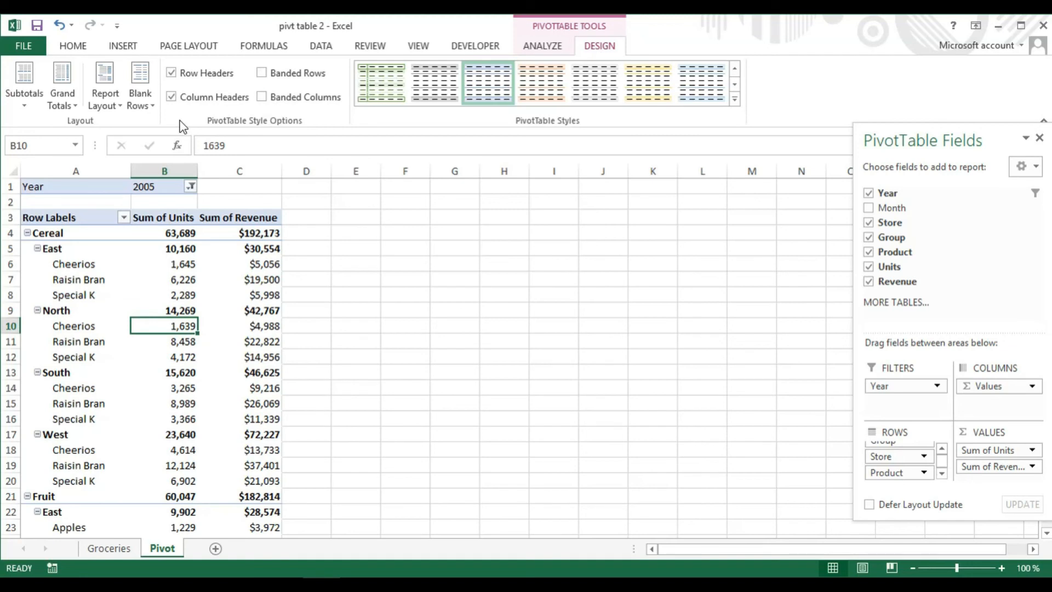
{"action": "left_click", "coordinate": [155, 106]}
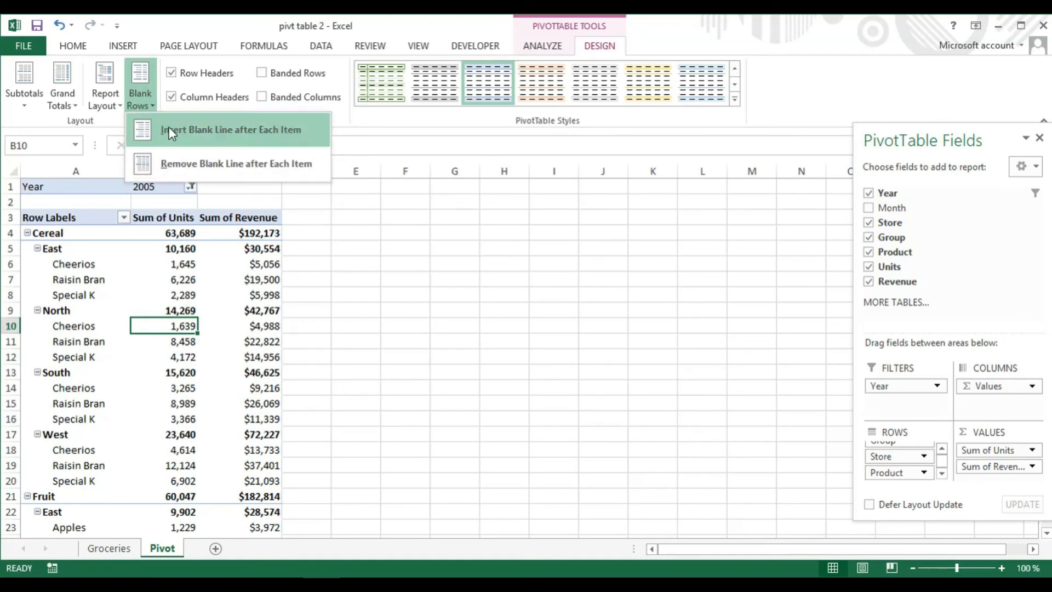
{"action": "left_click", "coordinate": [178, 130]}
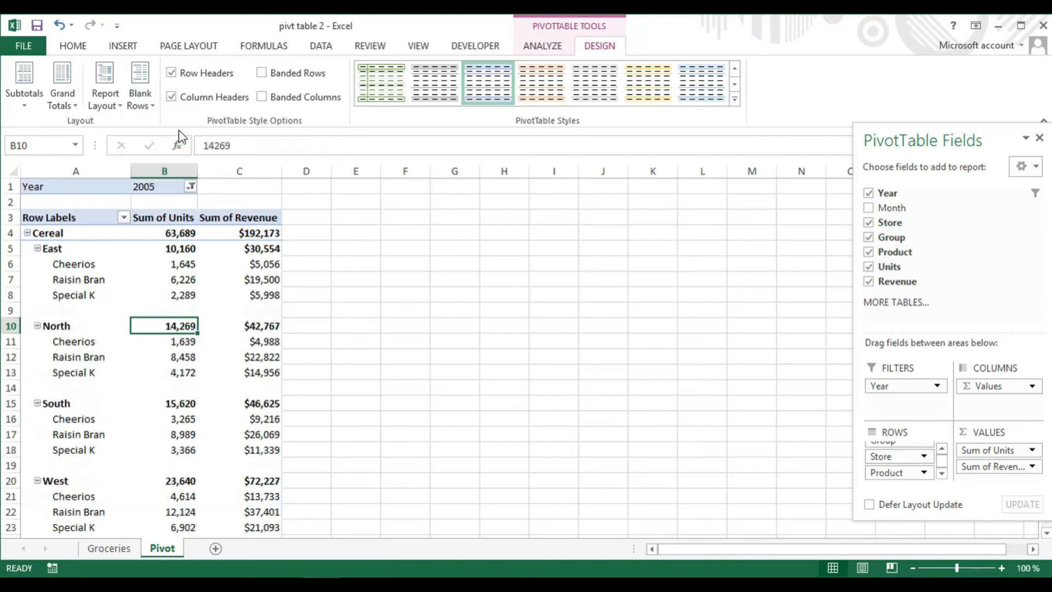
{"action": "left_click", "coordinate": [153, 106]}
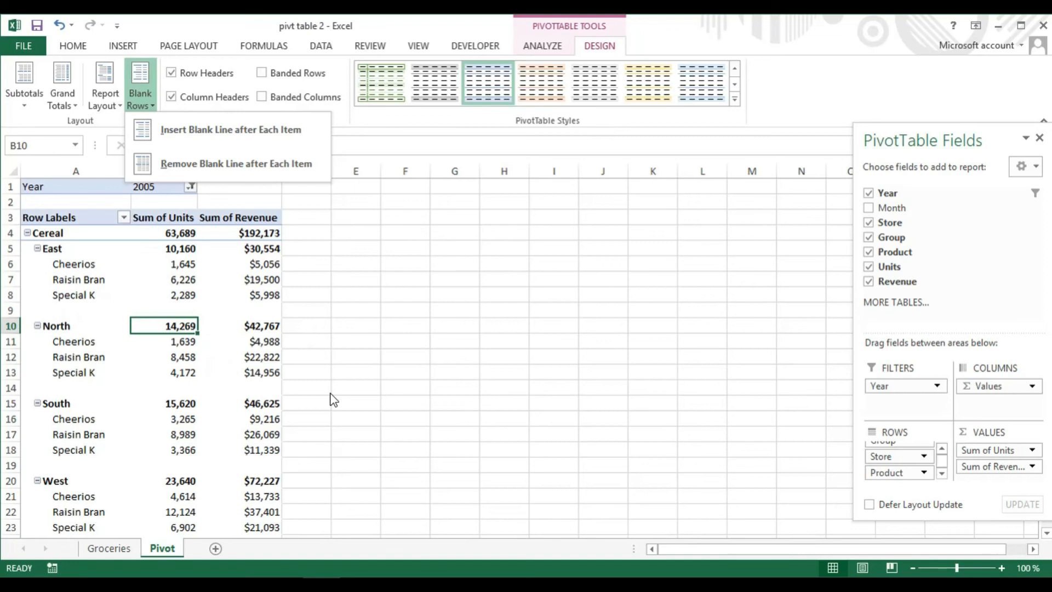
{"action": "left_click", "coordinate": [388, 328]}
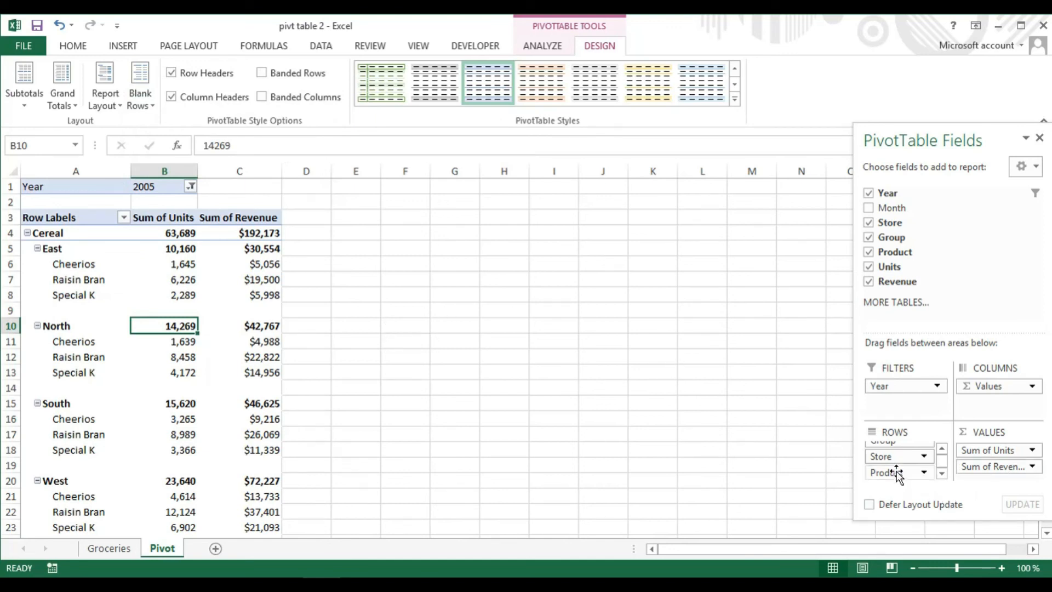
Remove the Product field from the PivotTable's rows
{"action": "left_click_drag", "start_coordinate": [897, 474], "coordinate": [877, 261]}
{"action": "left_click", "coordinate": [532, 339]}
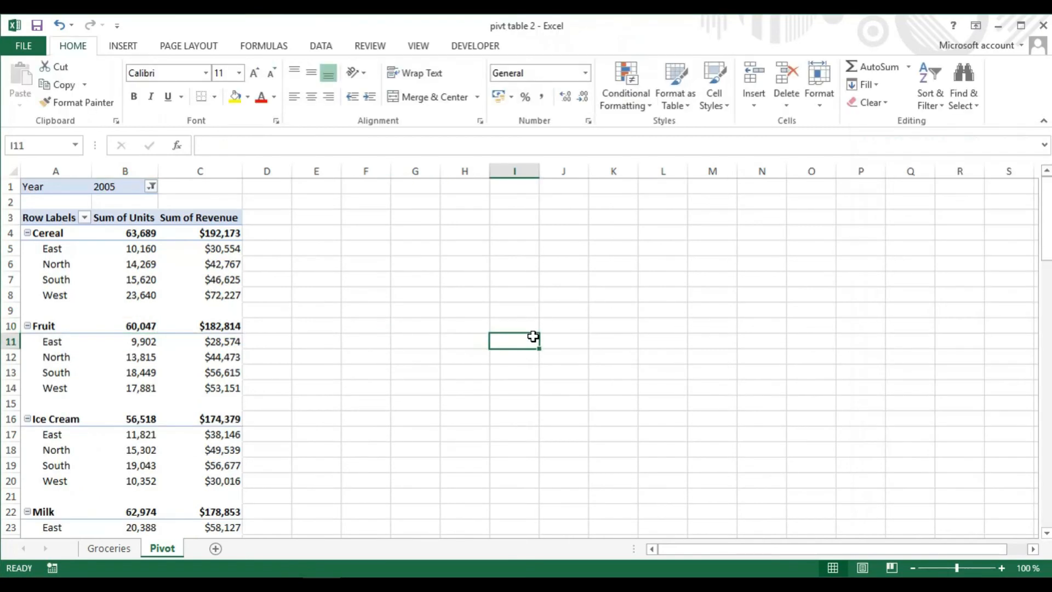
Collapse all items of the Group field and expand them again
{"action": "left_click", "coordinate": [172, 359]}
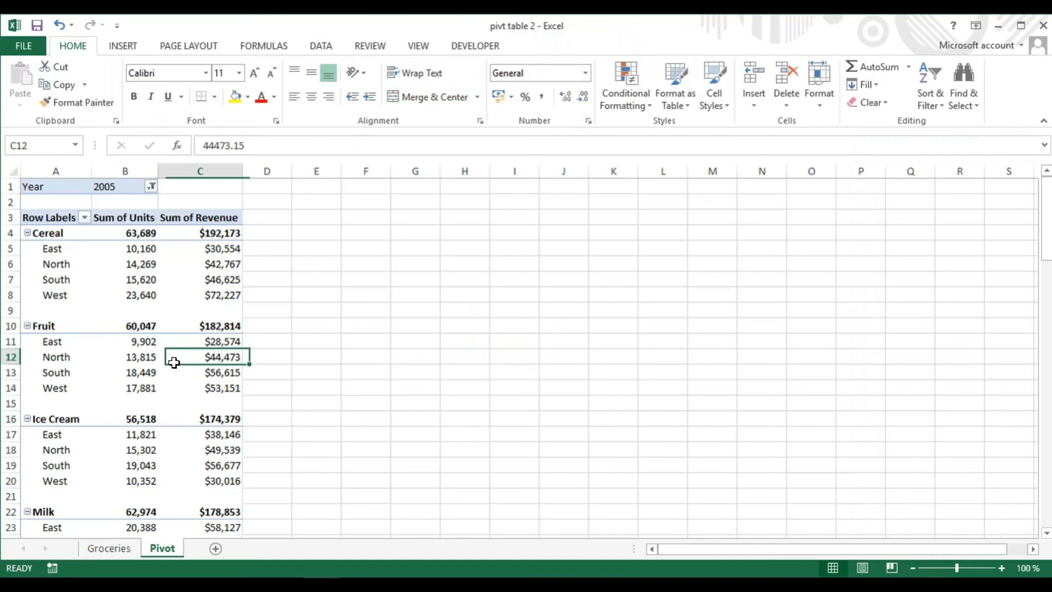
{"action": "left_click", "coordinate": [550, 48]}
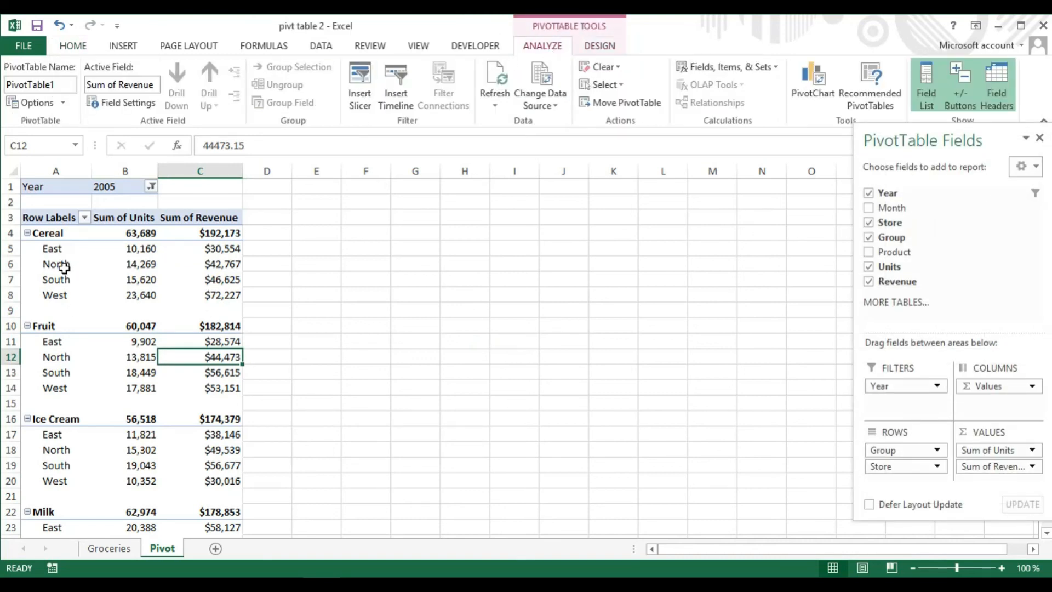
{"action": "left_click", "coordinate": [47, 234]}
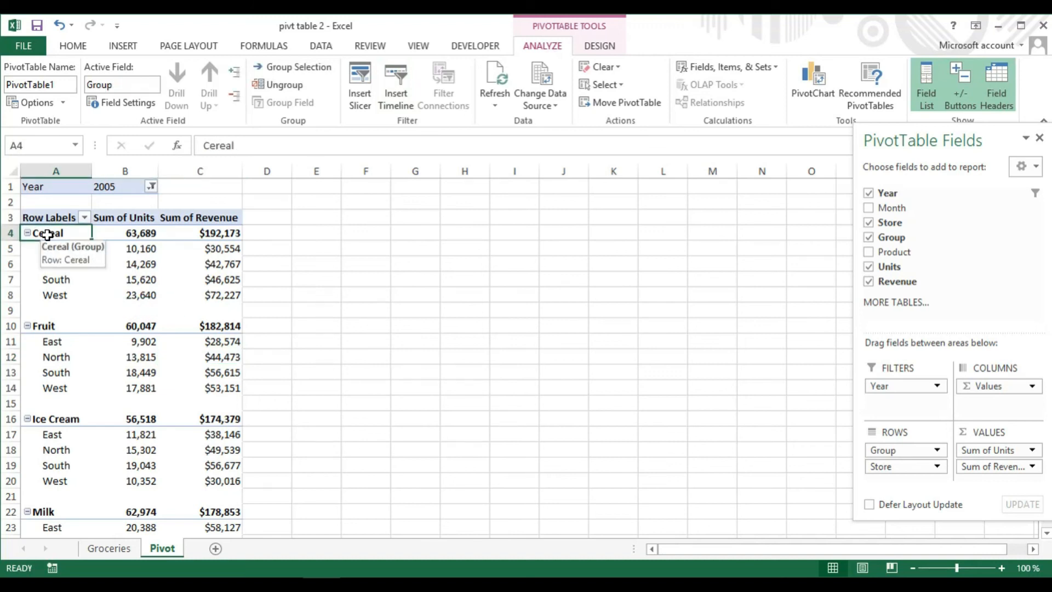
{"action": "left_click", "coordinate": [235, 99]}
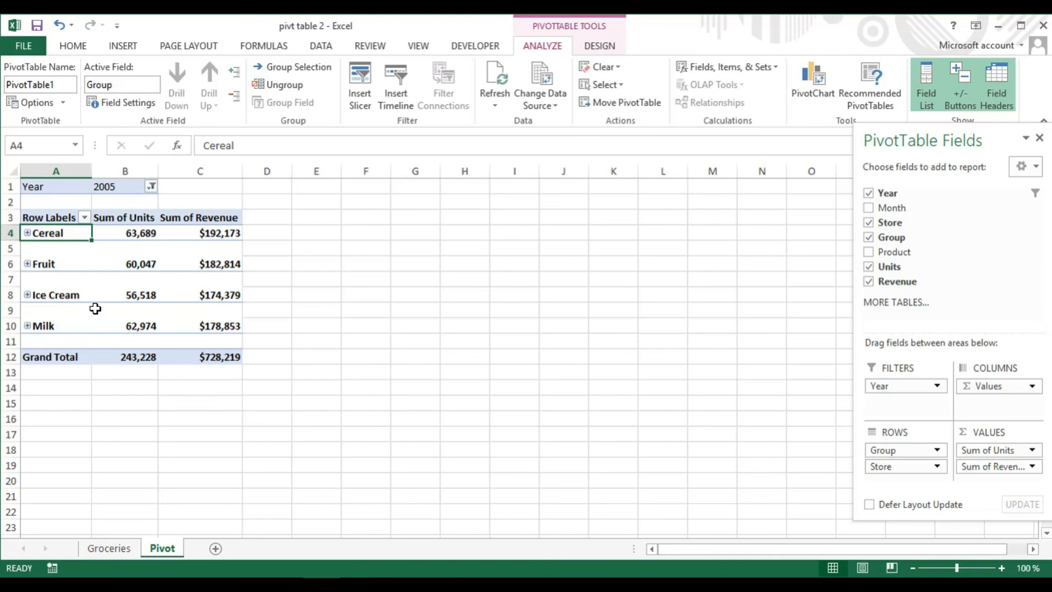
{"action": "left_click", "coordinate": [235, 74]}
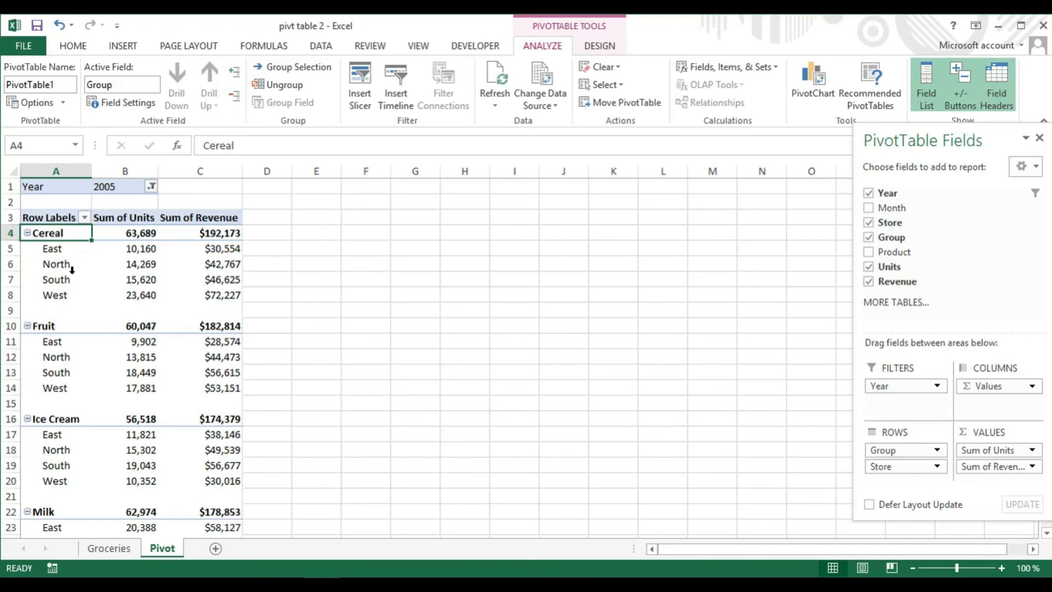
Collapse the Group field to show only the group totals
{"action": "left_click", "coordinate": [47, 331]}
{"action": "left_click", "coordinate": [387, 190]}
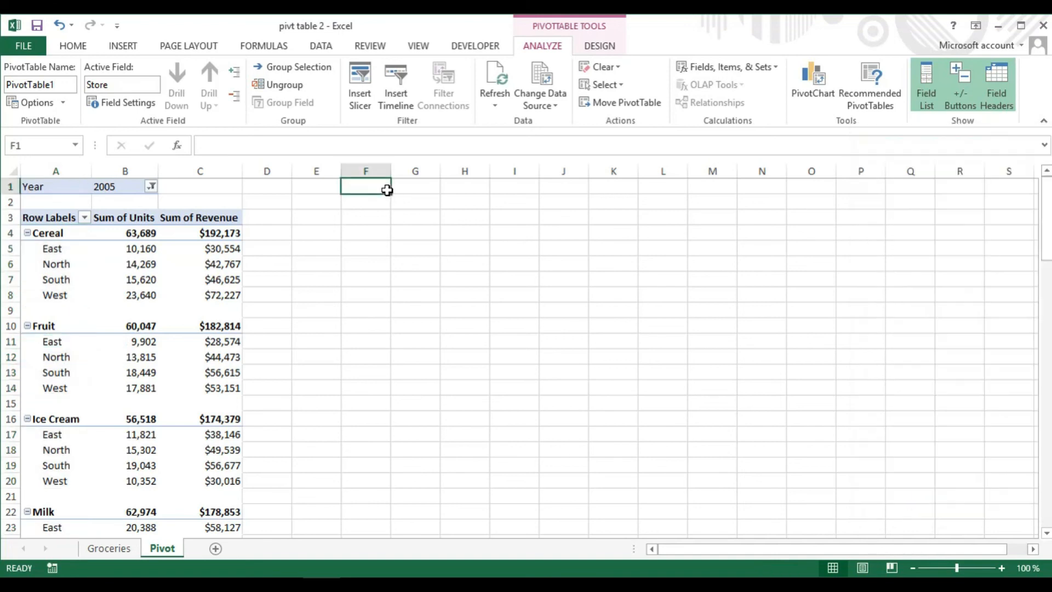
{"action": "left_click", "coordinate": [51, 327]}
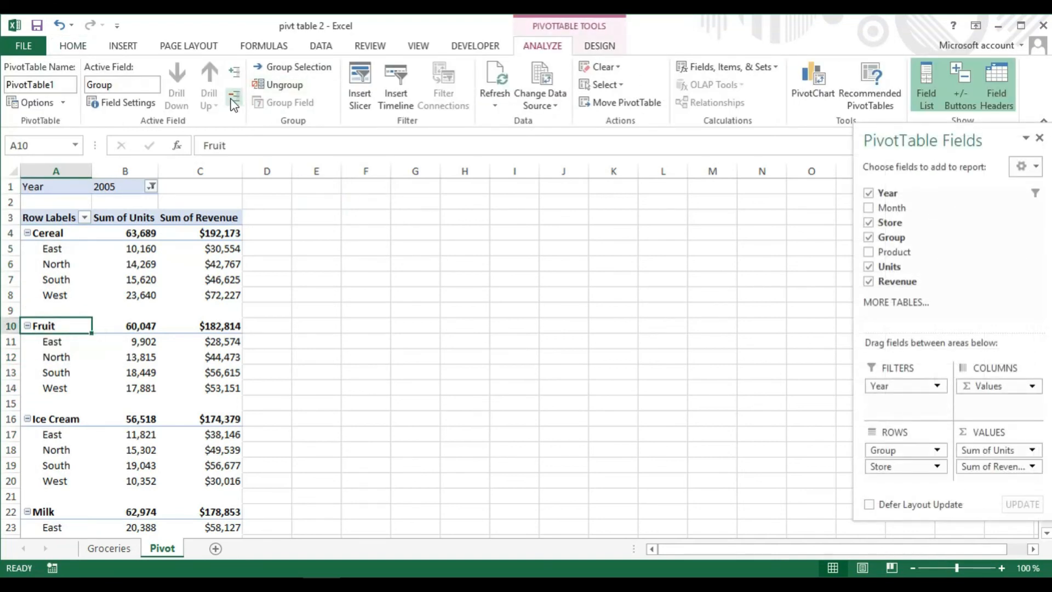
{"action": "left_click", "coordinate": [234, 100]}
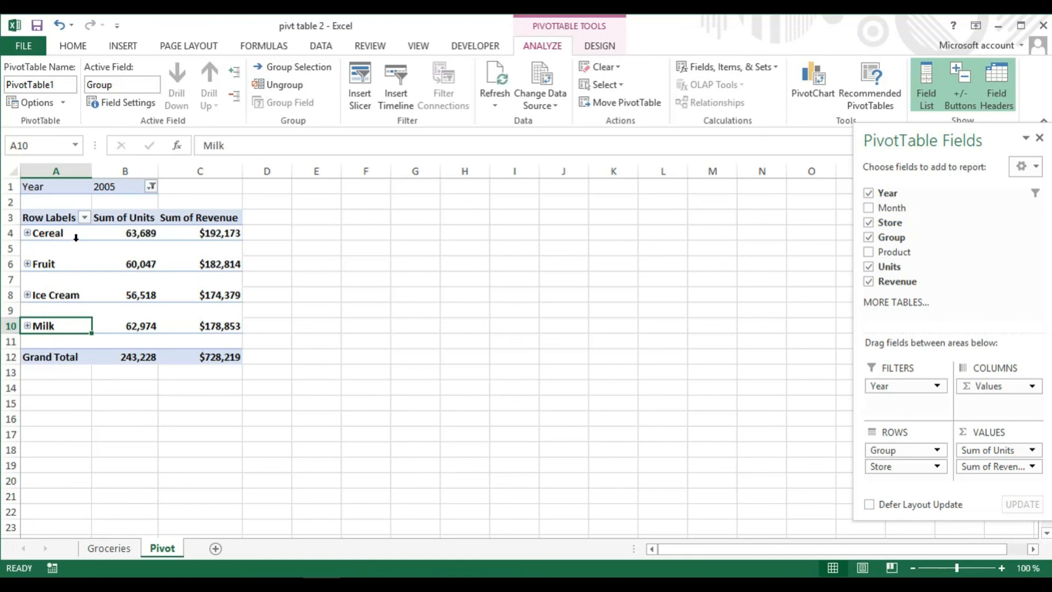
Add 2006 to the Year filter and expand the Group field again
{"action": "left_click", "coordinate": [151, 187]}
{"action": "left_click", "coordinate": [44, 247]}
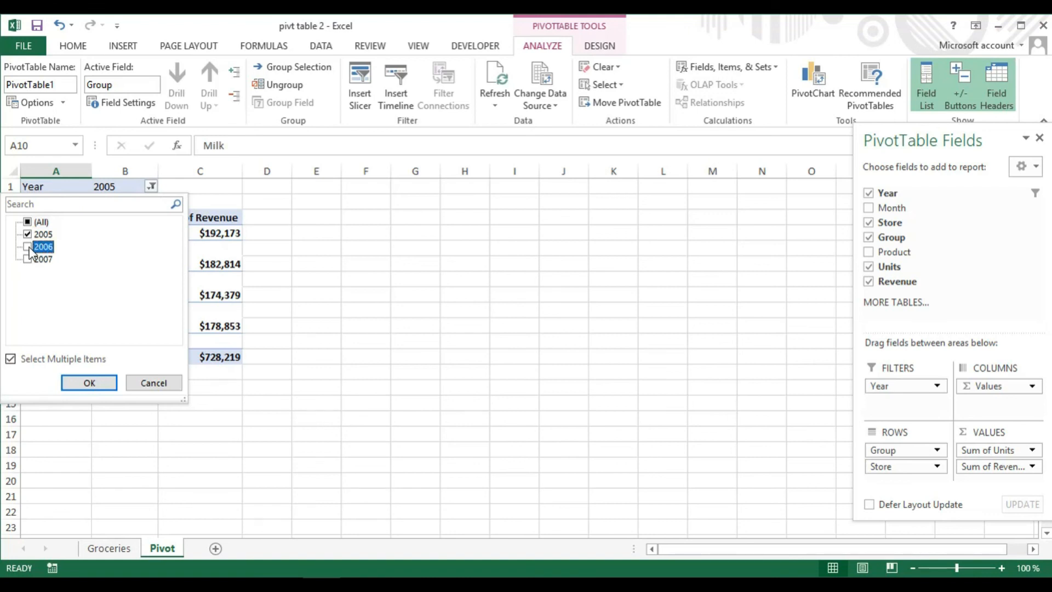
{"action": "left_click", "coordinate": [90, 383]}
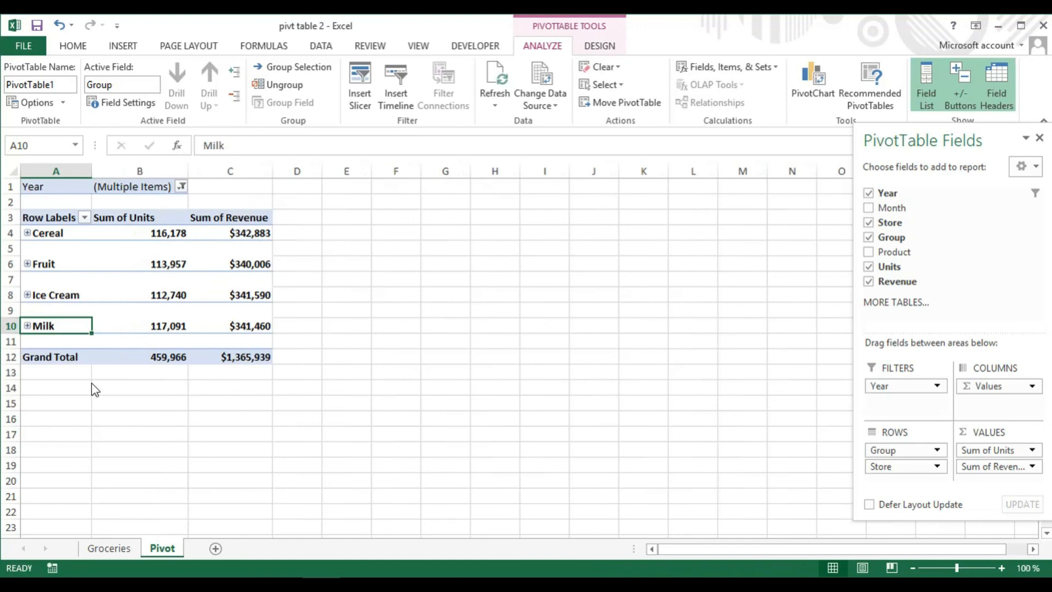
{"action": "left_click", "coordinate": [236, 74]}
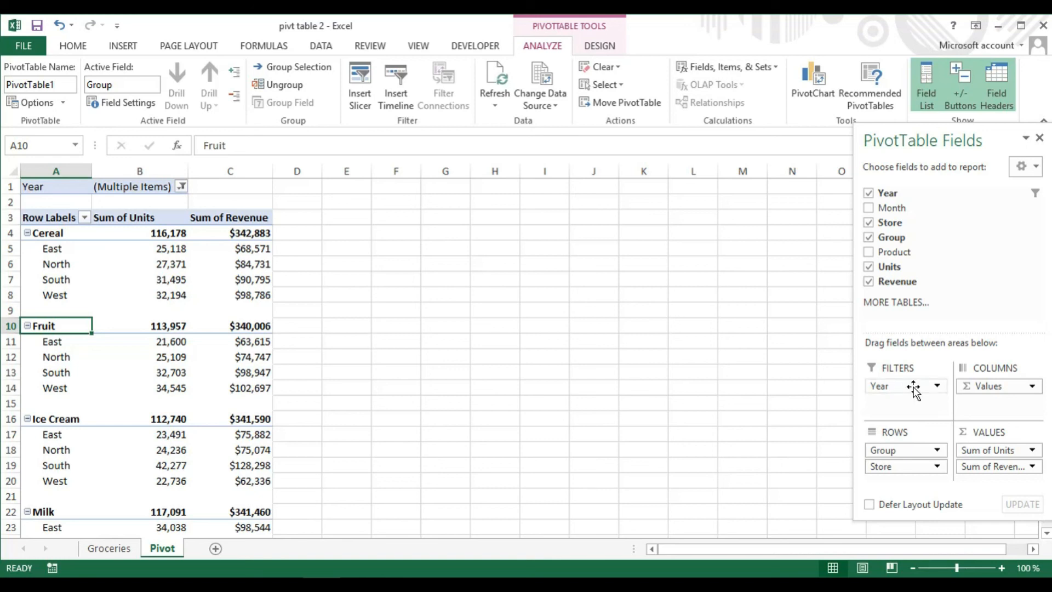
Remove the Group, Store, Values and Year fields from the PivotTable areas
{"action": "left_click_drag", "start_coordinate": [901, 452], "coordinate": [934, 230]}
{"action": "left_click_drag", "start_coordinate": [890, 448], "coordinate": [923, 251]}
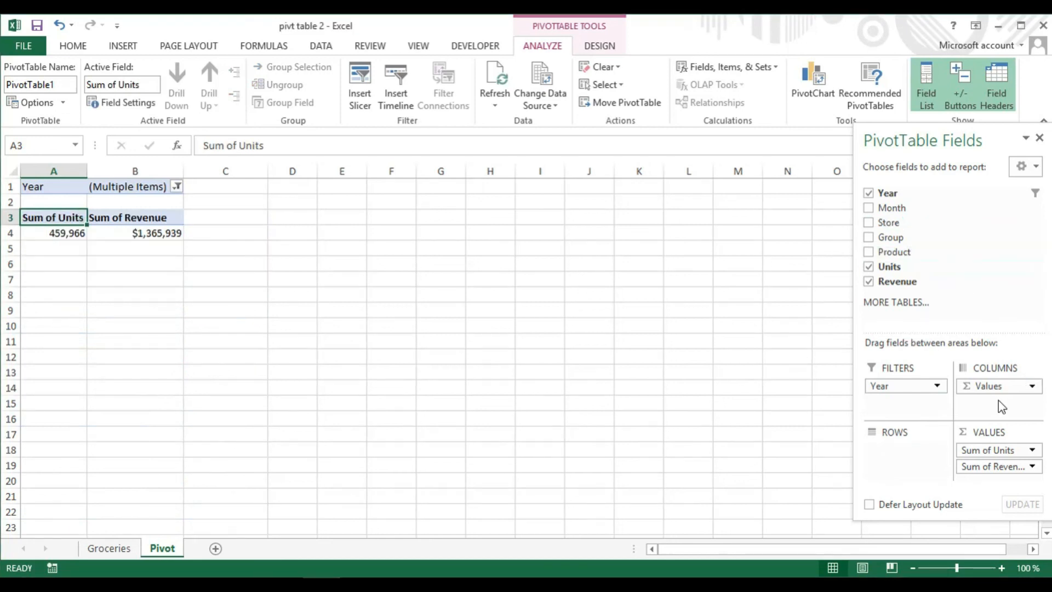
{"action": "left_click_drag", "start_coordinate": [995, 388], "coordinate": [976, 315]}
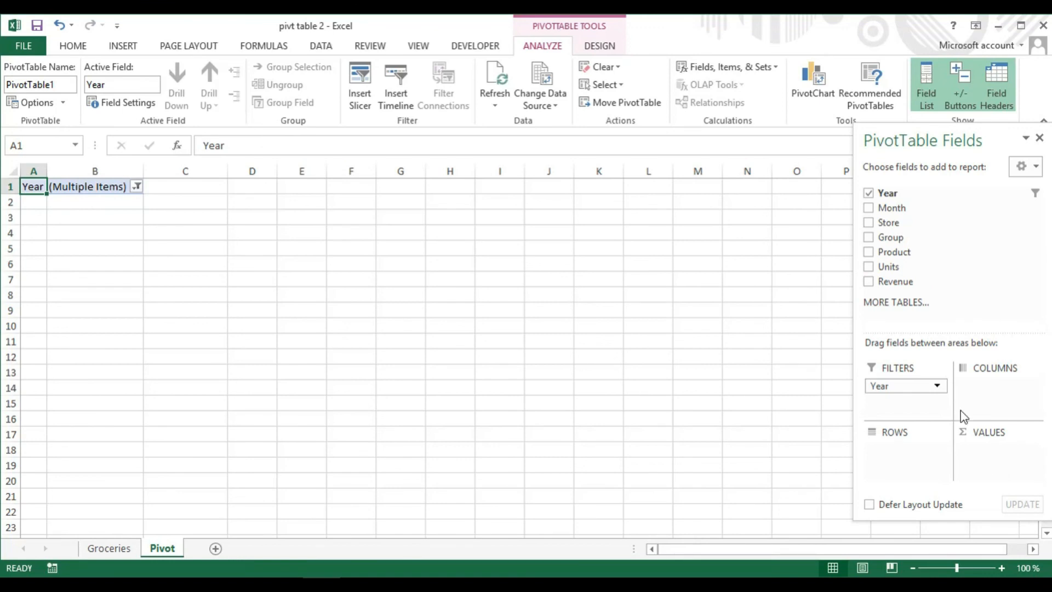
{"action": "left_click_drag", "start_coordinate": [912, 383], "coordinate": [916, 264]}
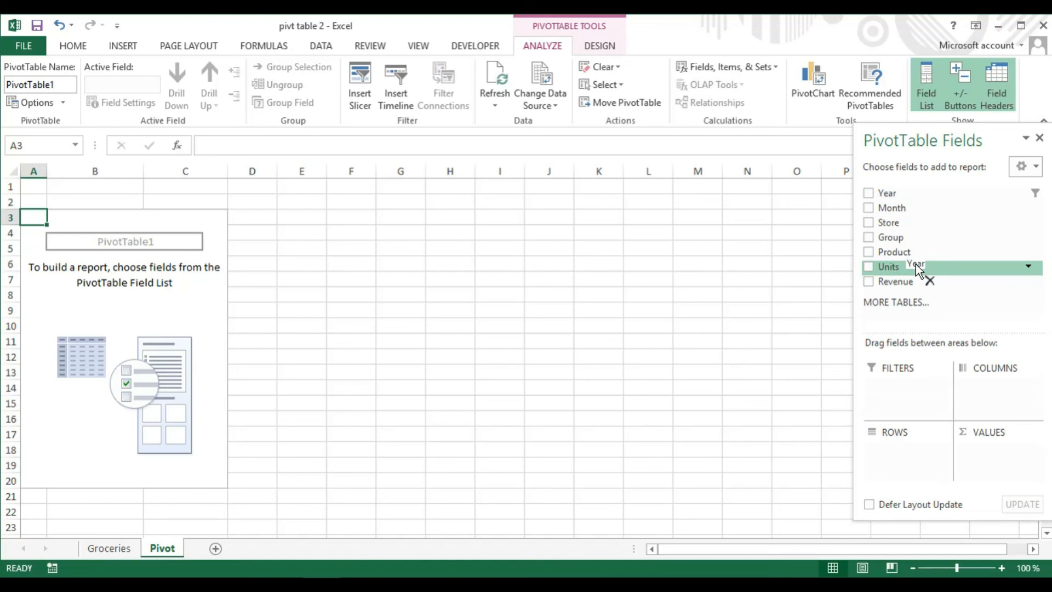
{"action": "left_click_drag", "start_coordinate": [915, 264], "coordinate": [899, 266]}
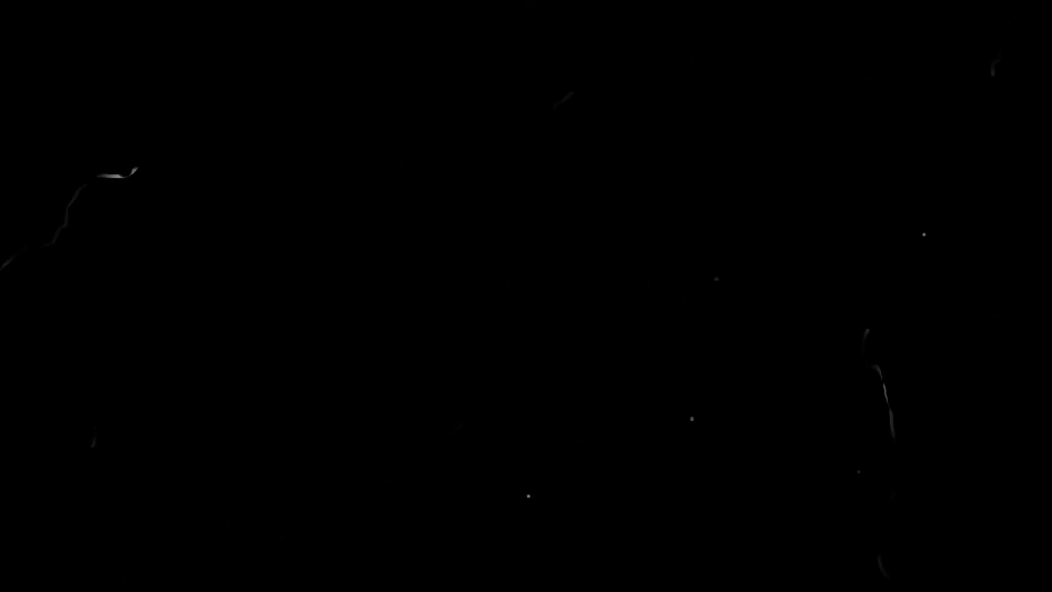